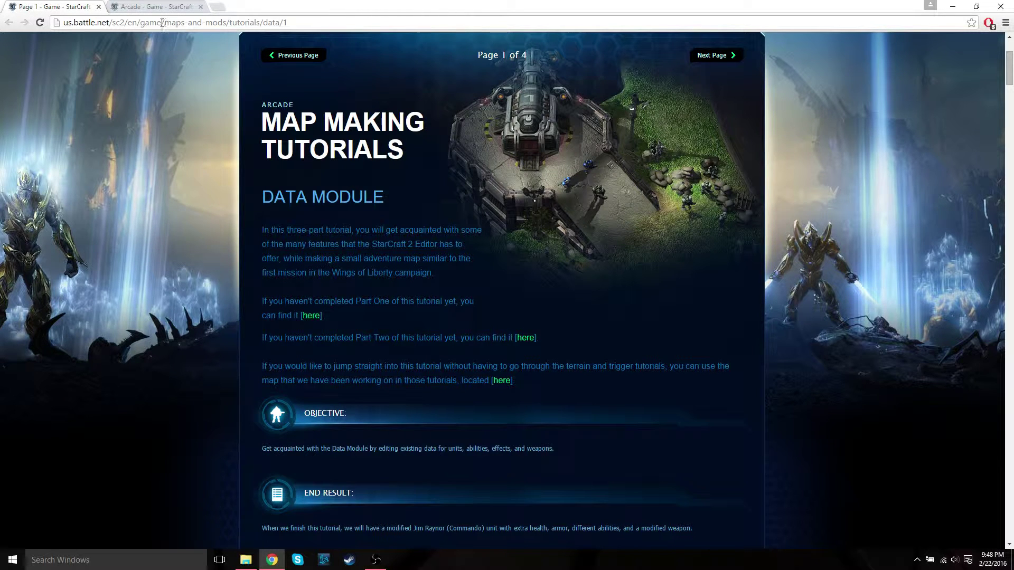
# Step: From the Arcade page's Map Making Tutorials, open Trigger Module and scroll to its three map downloads
pyautogui.click(154, 7)
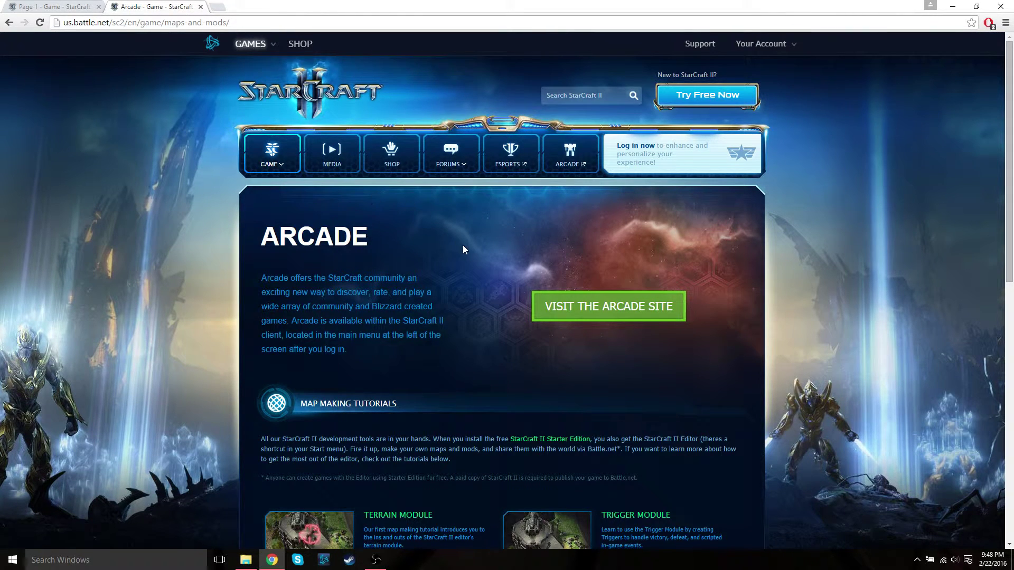
pyautogui.scroll(-2, 464, 250)
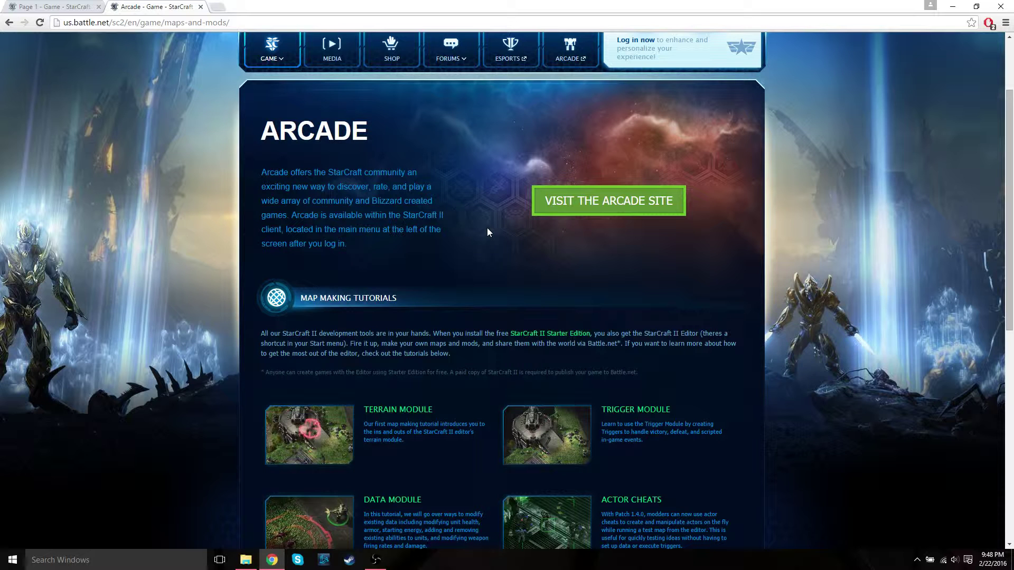
pyautogui.scroll(-2, 492, 242)
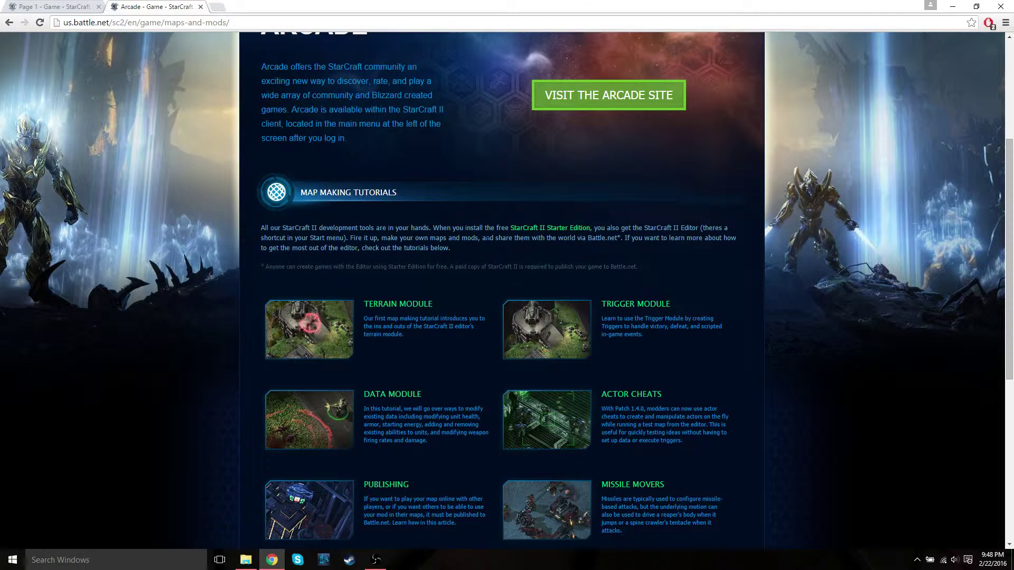
pyautogui.click(575, 330)
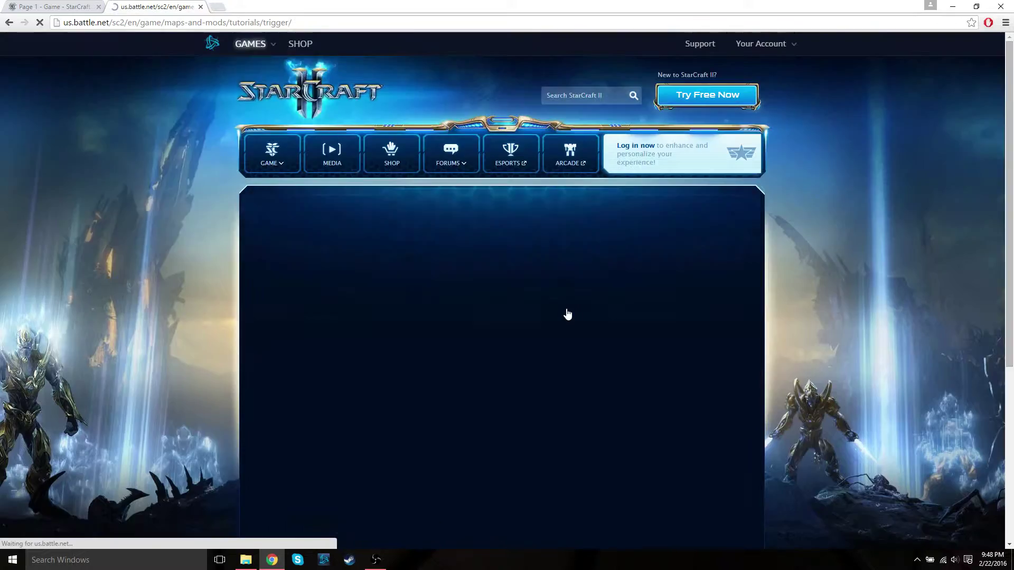
pyautogui.scroll(-6, 382, 340)
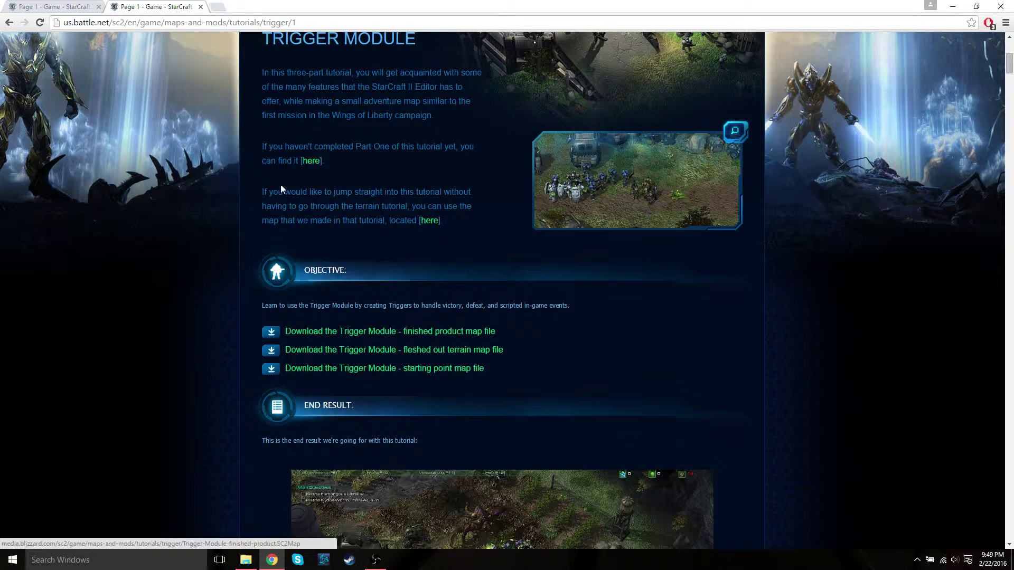
# Step: Return to the Data Module tutorial tab and scroll down to 'I. Navigating the Data Editor'
pyautogui.click(78, 7)
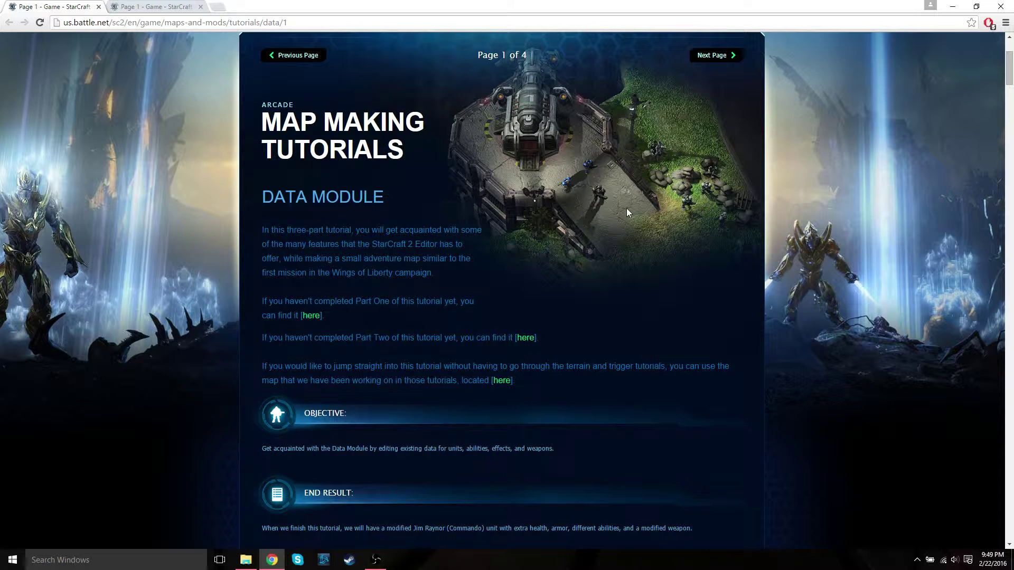
pyautogui.scroll(-1, 720, 227)
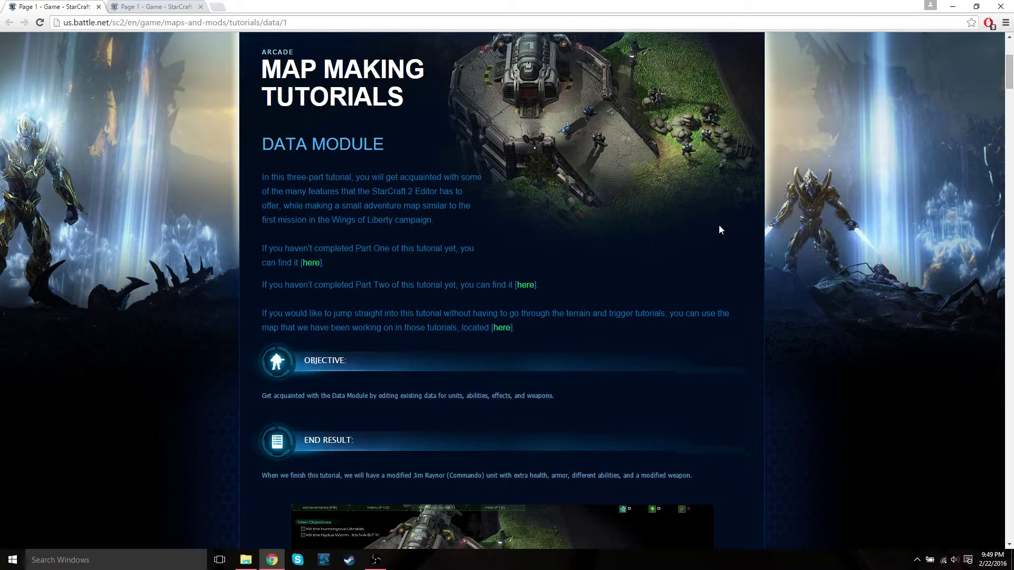
pyautogui.scroll(-1, 719, 229)
pyautogui.scroll(-1, 719, 231)
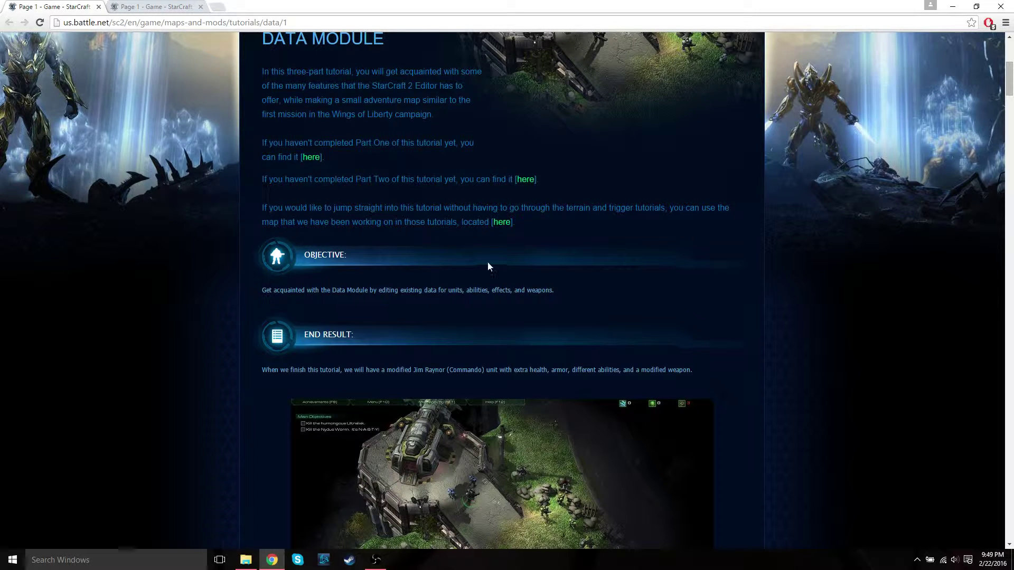
pyautogui.scroll(-4, 731, 263)
pyautogui.scroll(-1, 770, 262)
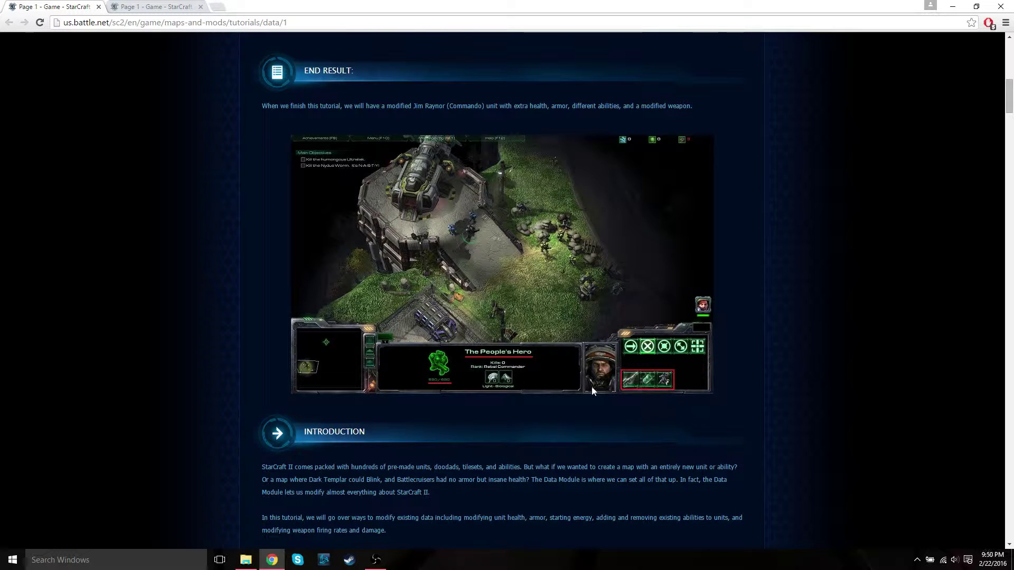
pyautogui.scroll(-1, 800, 246)
pyautogui.scroll(-6, 800, 244)
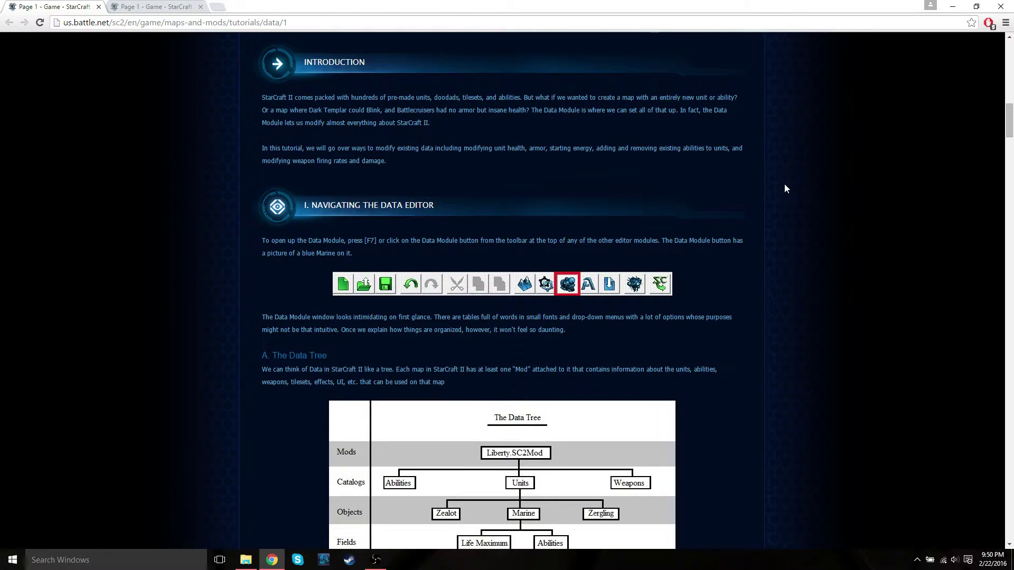
# Step: Open Trigger-Module-finished-product.SC2Map from the FirstMap folder in the StarCraft II Editor
pyautogui.scroll(-3, 792, 182)
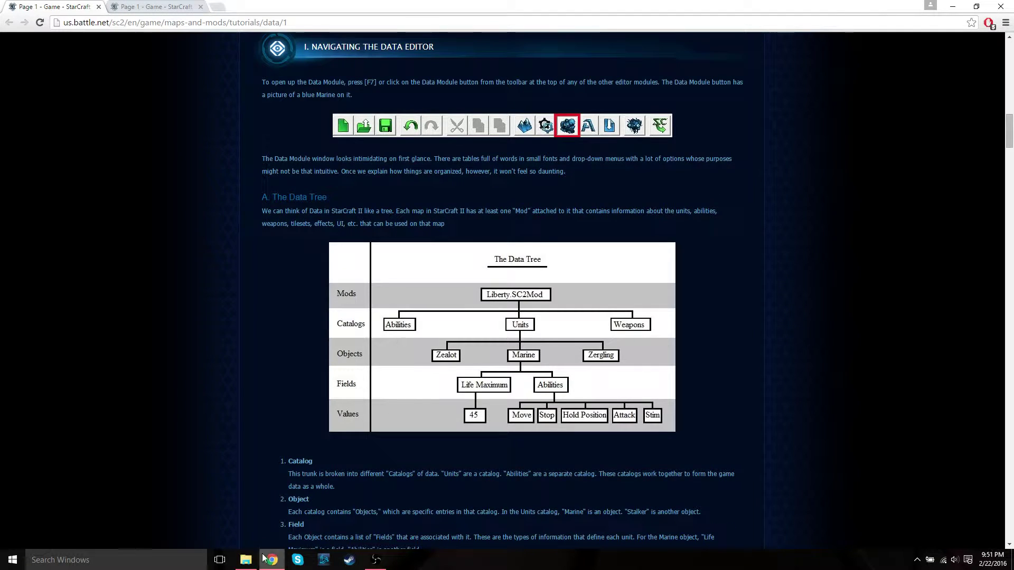
pyautogui.click(246, 560)
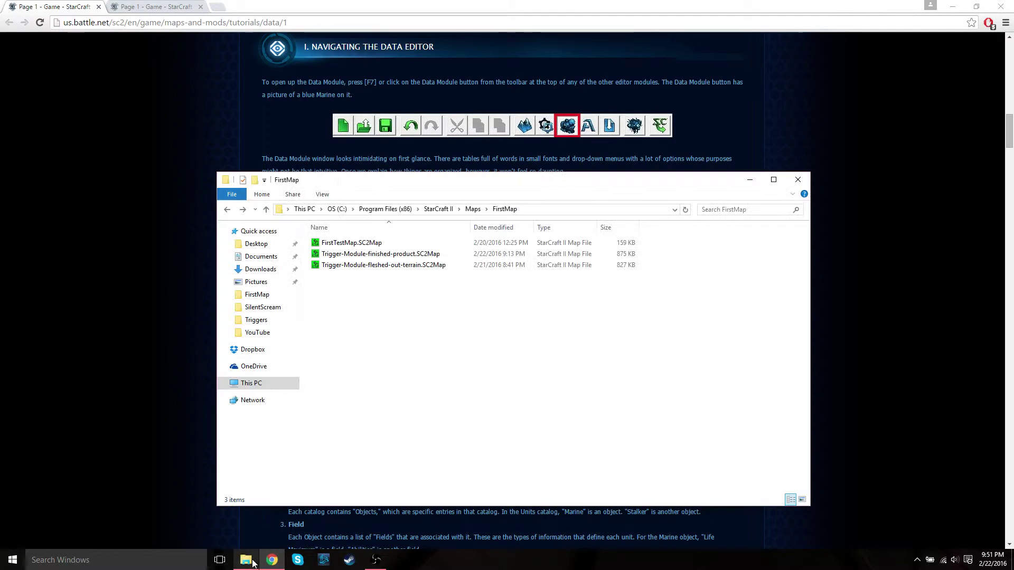
pyautogui.click(369, 256)
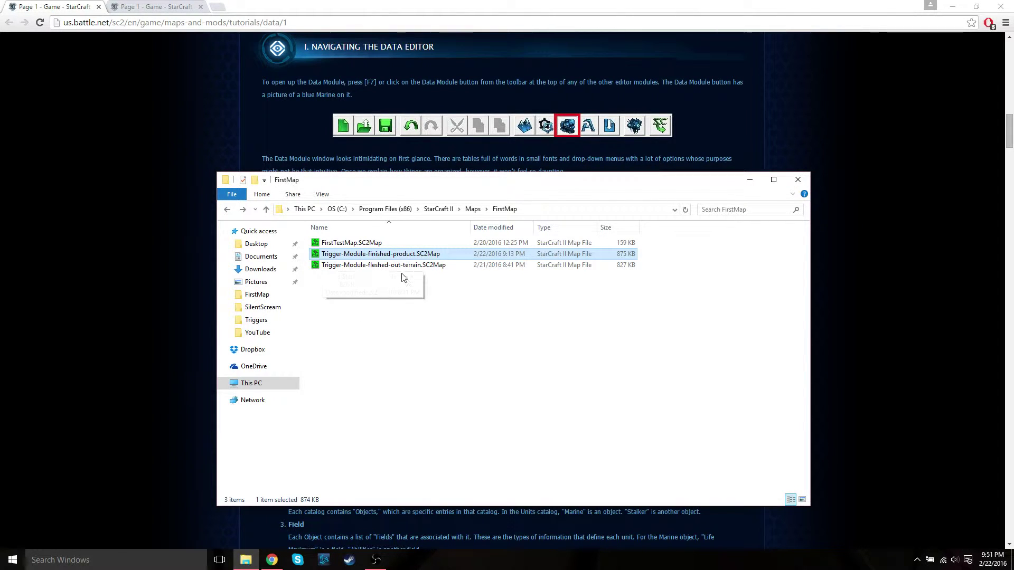
pyautogui.doubleClick(372, 255)
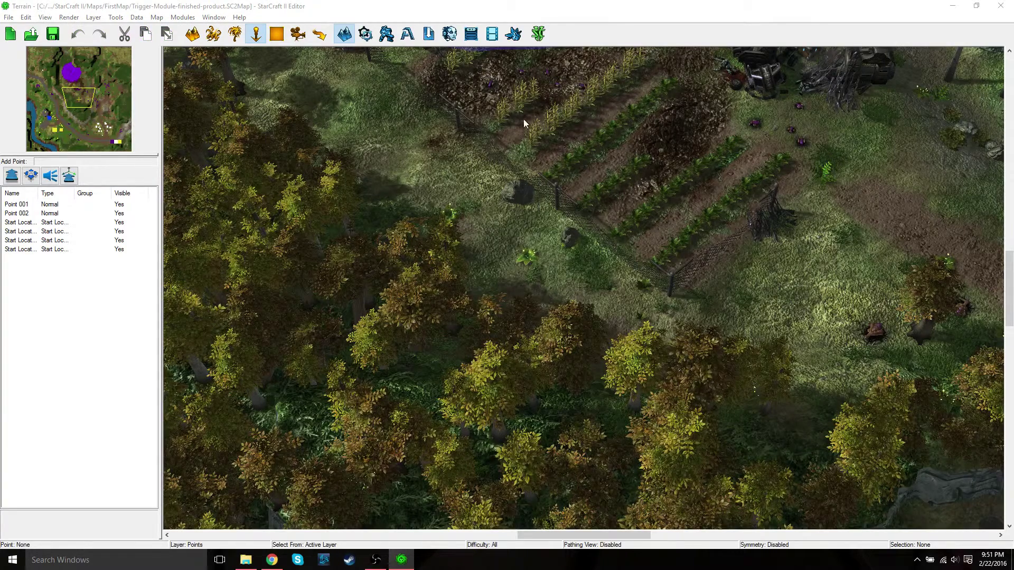
# Step: Switch from the Terrain module to the Data module, showing 1411 Units entries
pyautogui.click(387, 35)
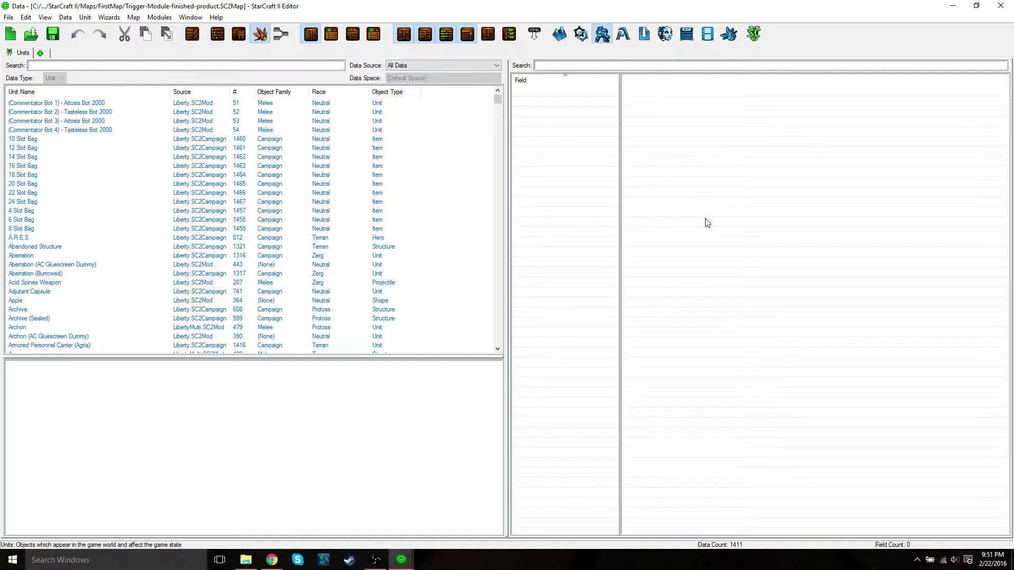
# Step: Select (Commentator Bot 2) - Tasteless Bot 2000 to view its 183 unit fields
pyautogui.click(81, 112)
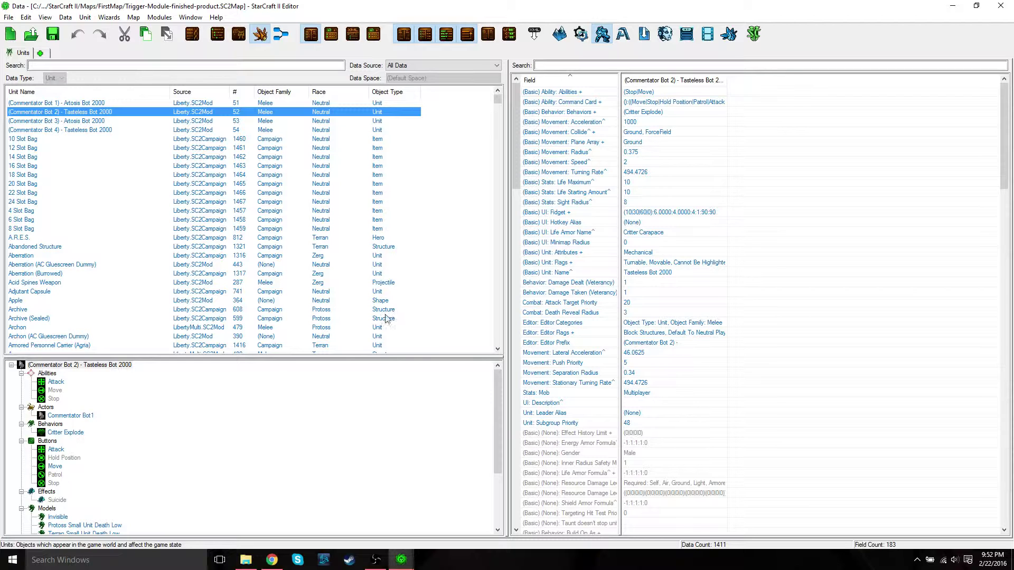
pyautogui.click(273, 561)
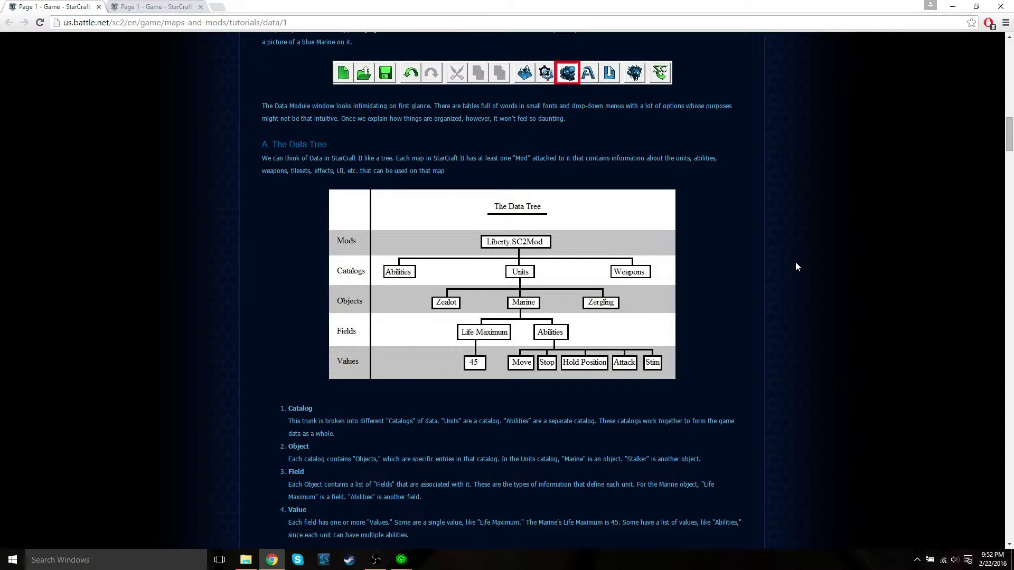
pyautogui.scroll(-1, 796, 267)
pyautogui.scroll(-1, 796, 268)
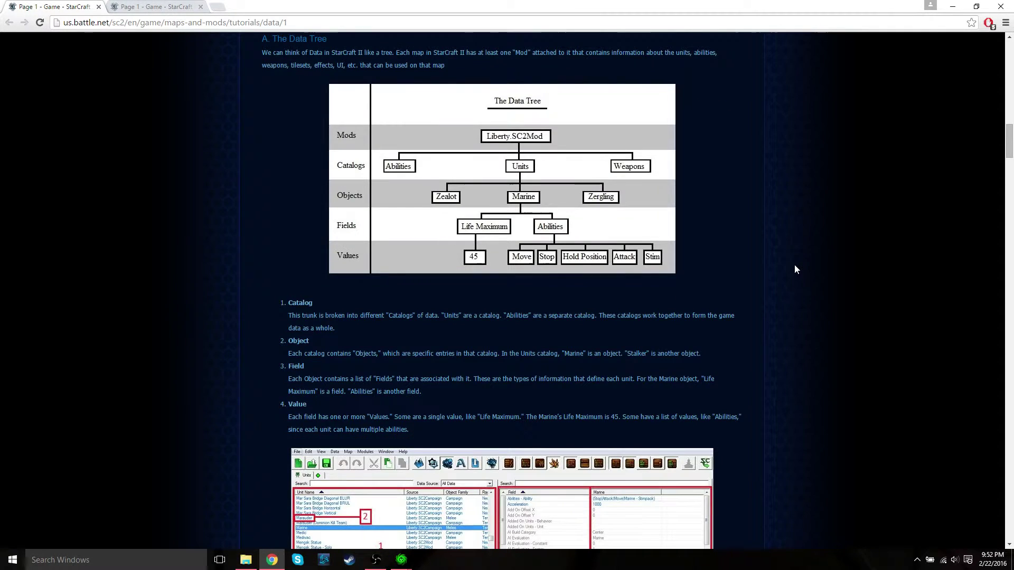
# Step: Scroll the tutorial to the numbered 1–4 Data Editor screenshot below the Catalog, Object, Field, Value definitions
pyautogui.scroll(1, 785, 267)
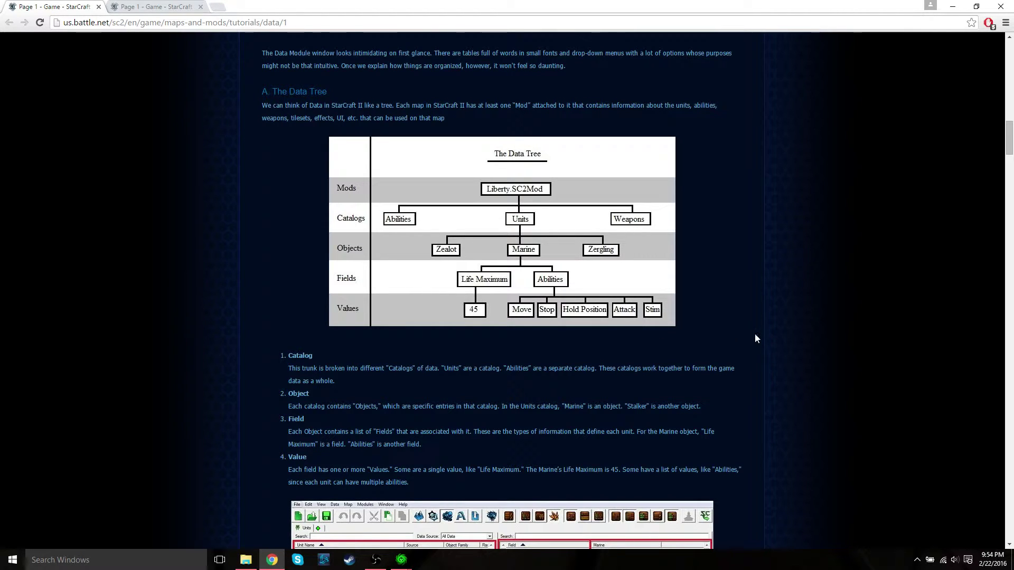
pyautogui.scroll(-4, 769, 335)
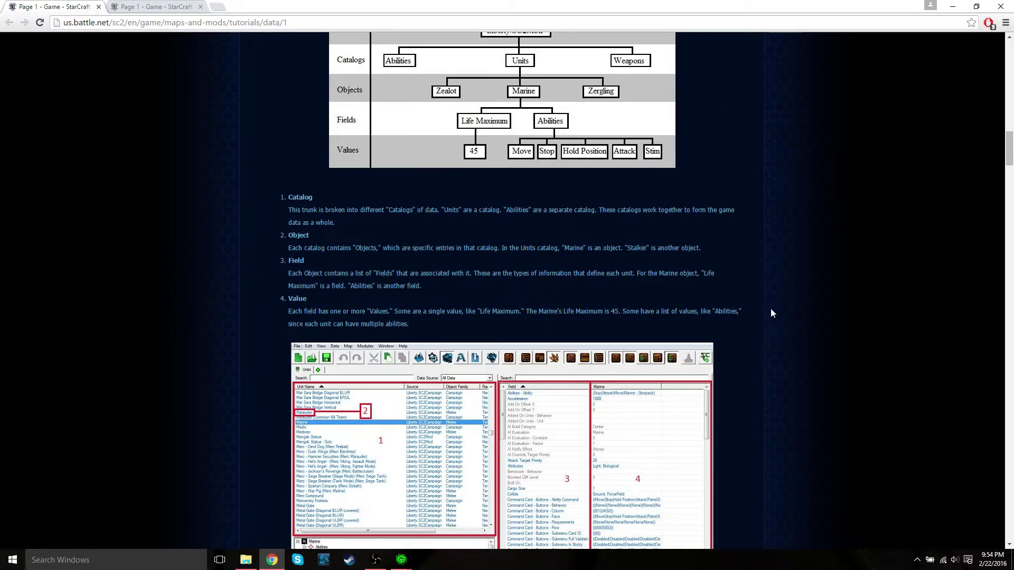
# Step: Bring the Data window forward and browse from Aberration down to the Acid Spines Weapon's fields
pyautogui.click(401, 559)
pyautogui.click(436, 518)
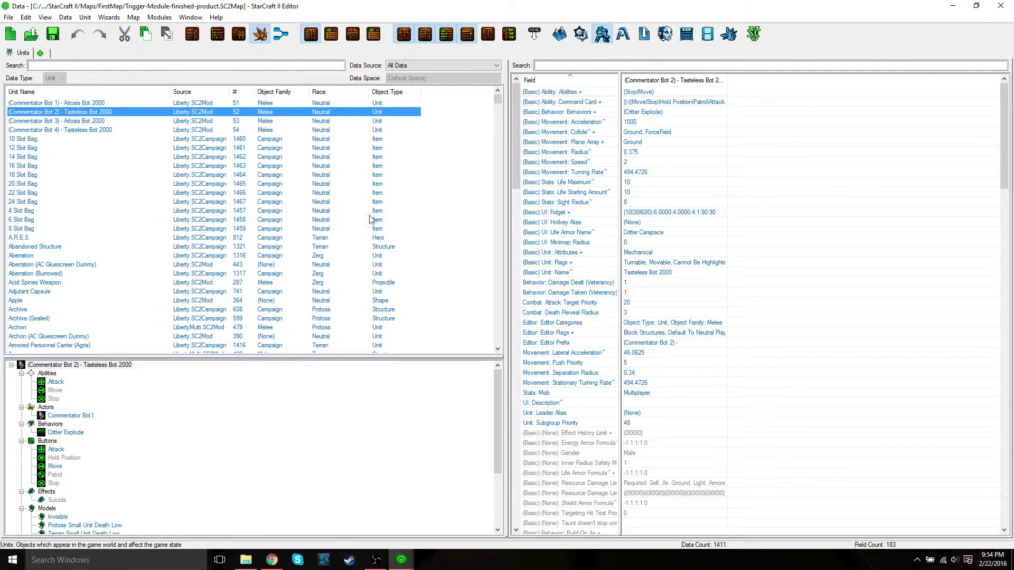
pyautogui.click(26, 256)
pyautogui.click(30, 265)
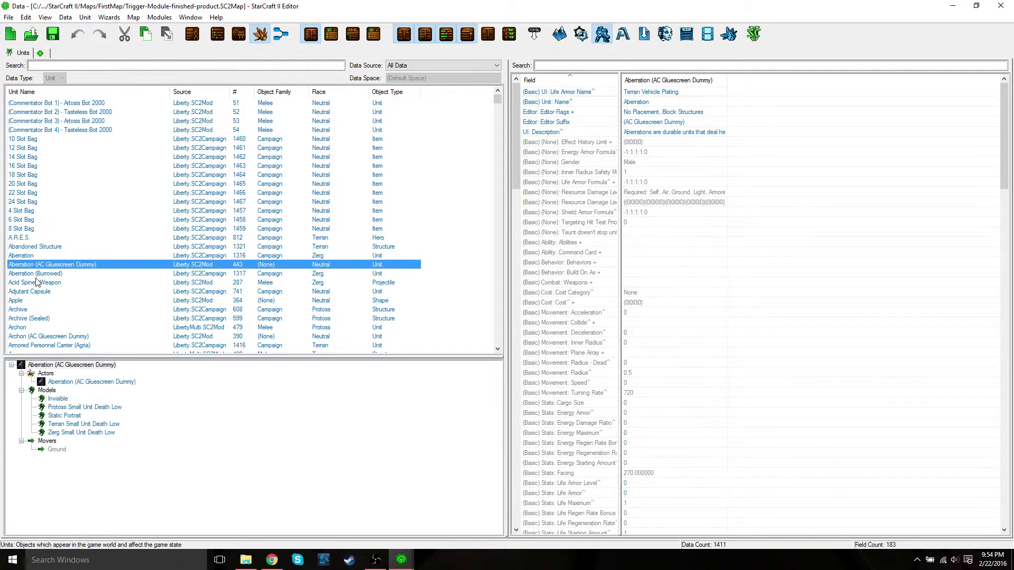
pyautogui.click(36, 274)
pyautogui.click(39, 283)
pyautogui.click(41, 292)
pyautogui.click(39, 283)
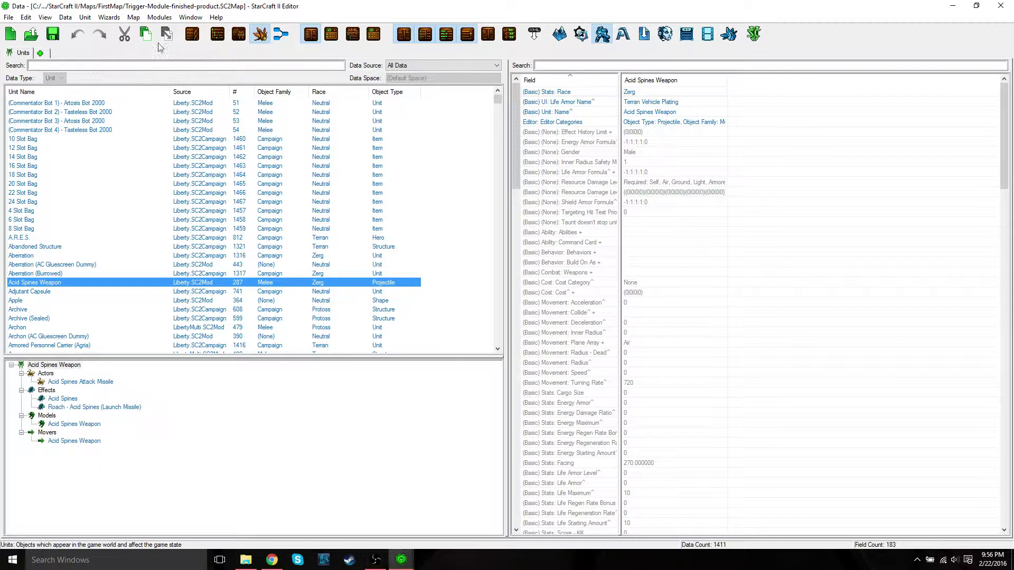
# Step: Filter the Units list with 'jim ray' and select Jim Raynor (Commando)
pyautogui.click(146, 63)
pyautogui.write('jim ray')
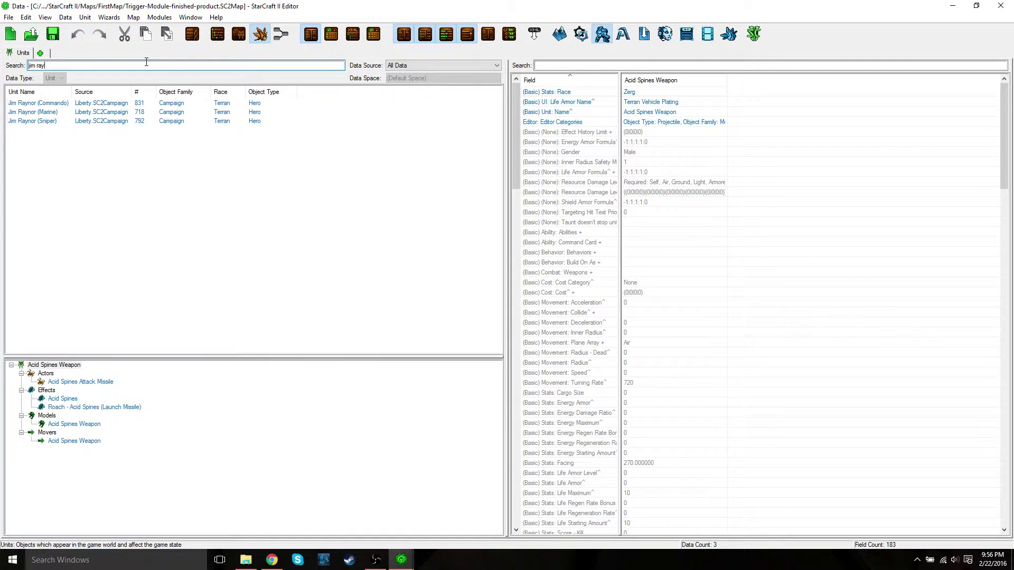
pyautogui.click(33, 103)
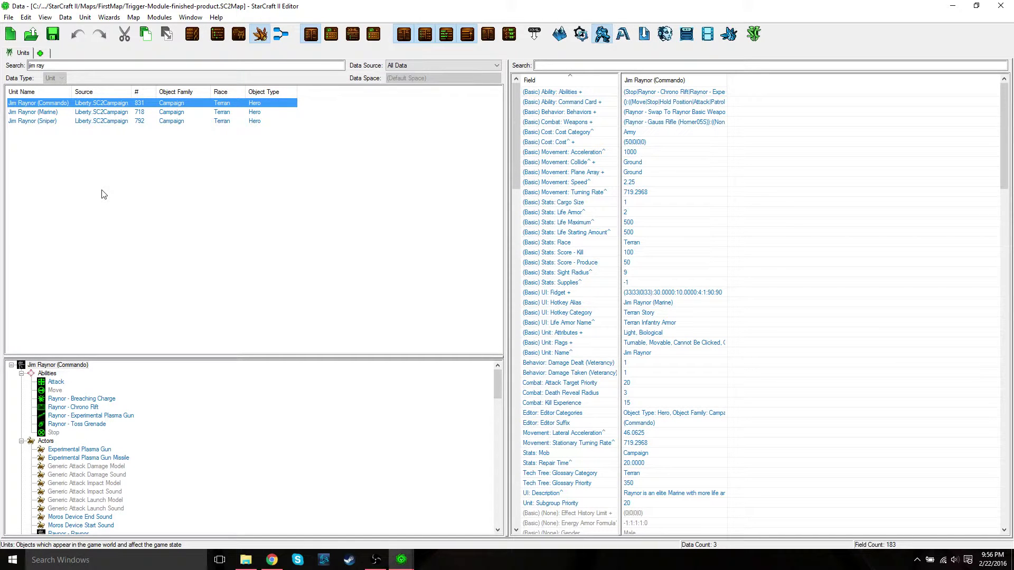
pyautogui.click(192, 34)
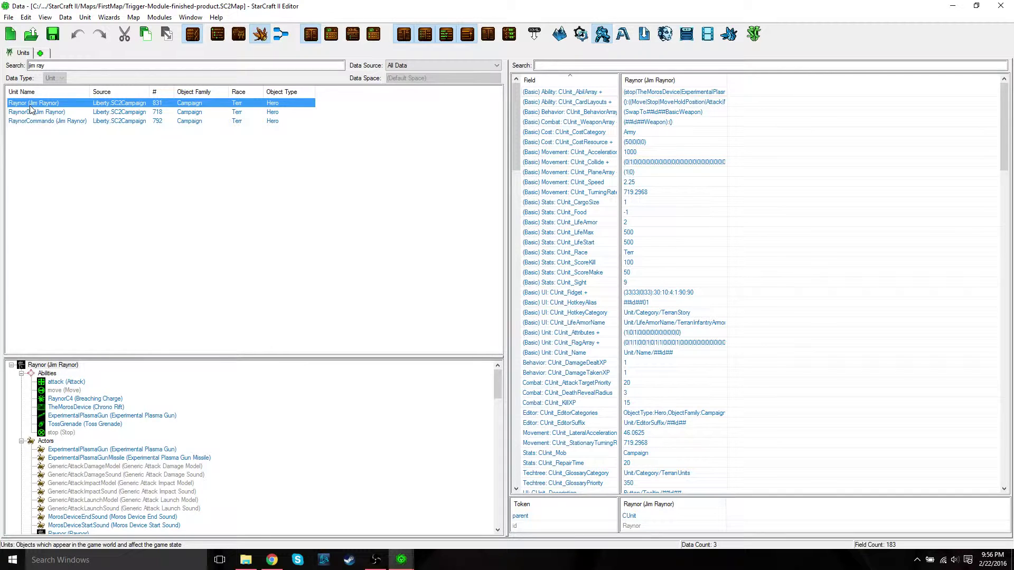
pyautogui.click(193, 35)
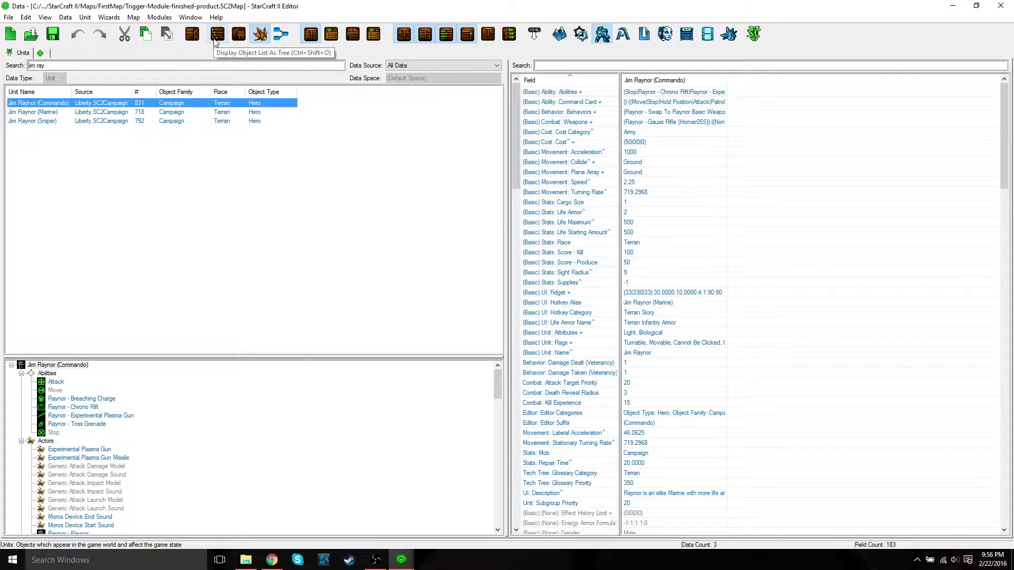
pyautogui.click(215, 38)
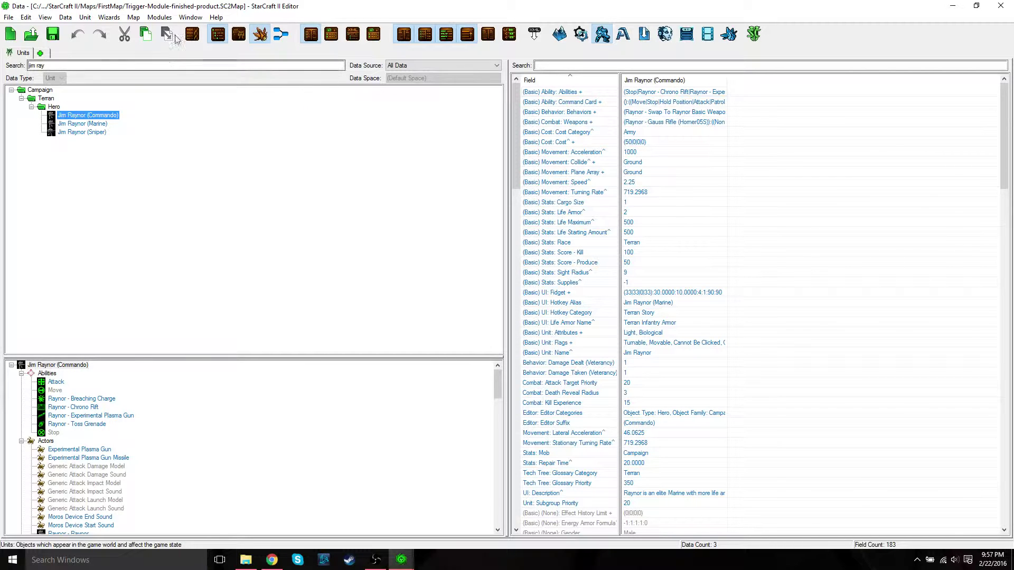
pyautogui.click(220, 38)
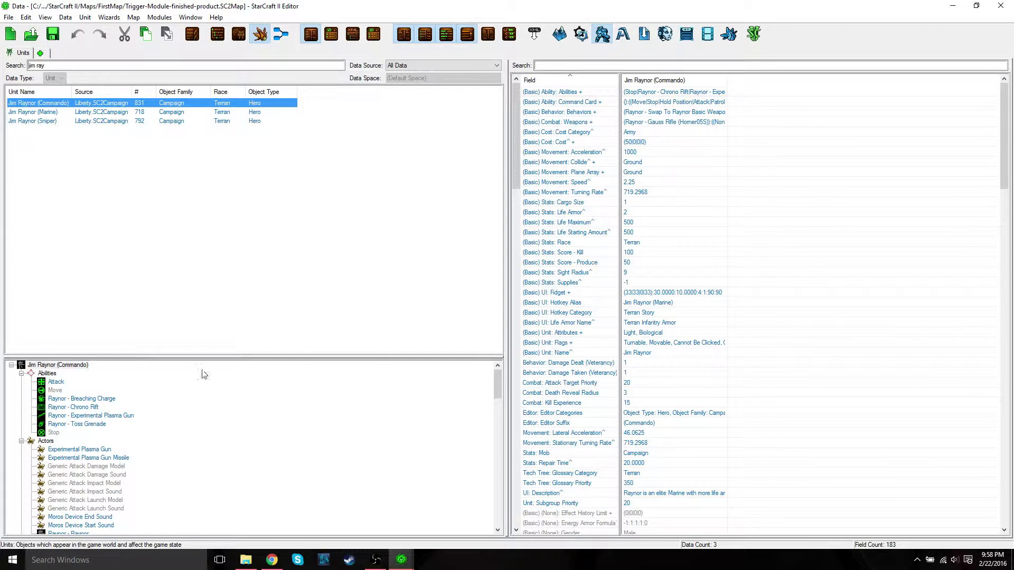
# Step: Scroll the object tree to Weapons and open Raynor - Gauss Rifle (Homer05S)'s fields
pyautogui.click(235, 409)
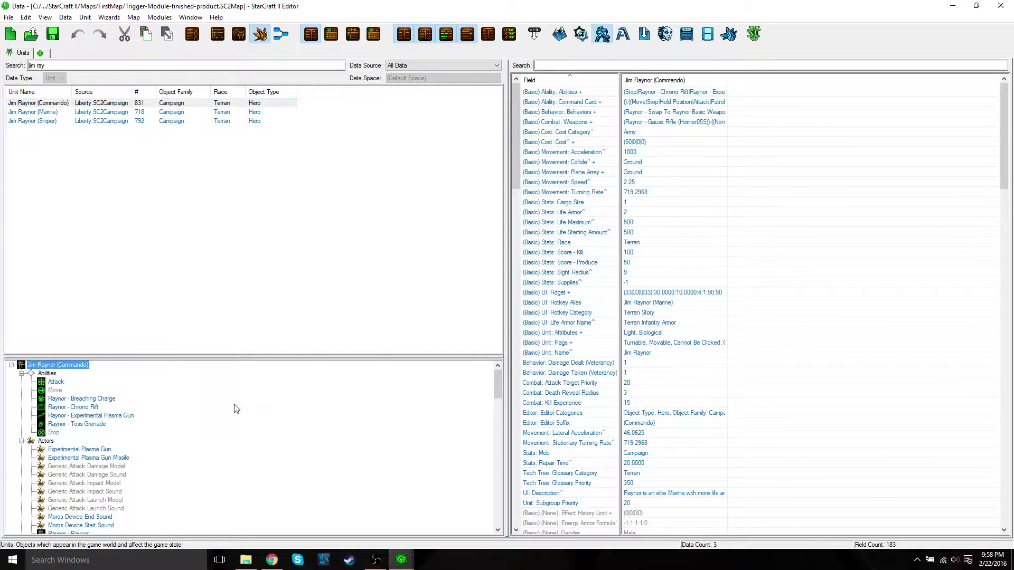
pyautogui.scroll(-6, 265, 418)
pyautogui.scroll(-15, 265, 418)
pyautogui.scroll(-4, 209, 417)
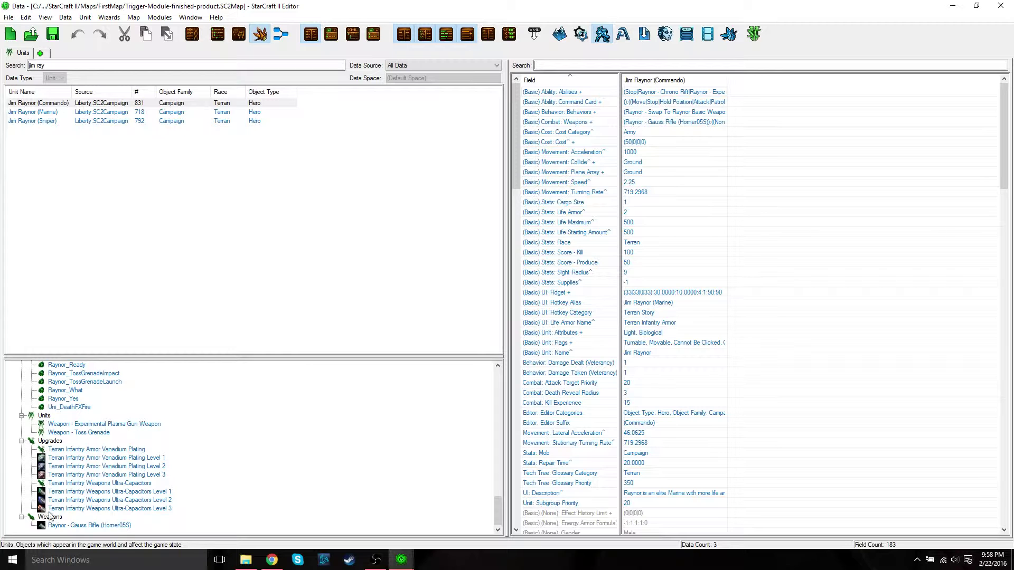
pyautogui.click(79, 526)
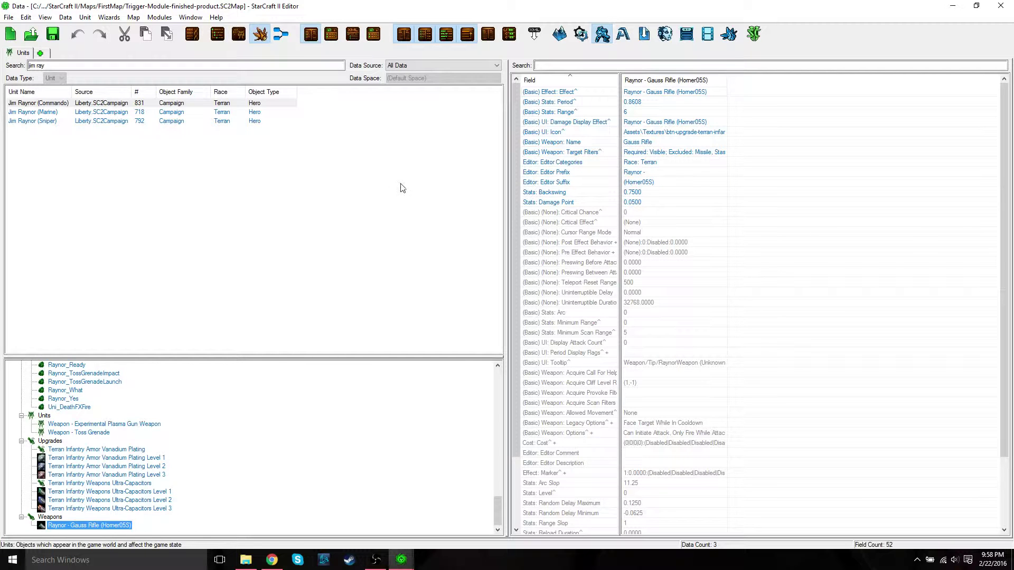
# Step: Hide the object explorer to see Jim Raynor (Commando) fields, then restore it on the Gauss Rifle
pyautogui.click(259, 35)
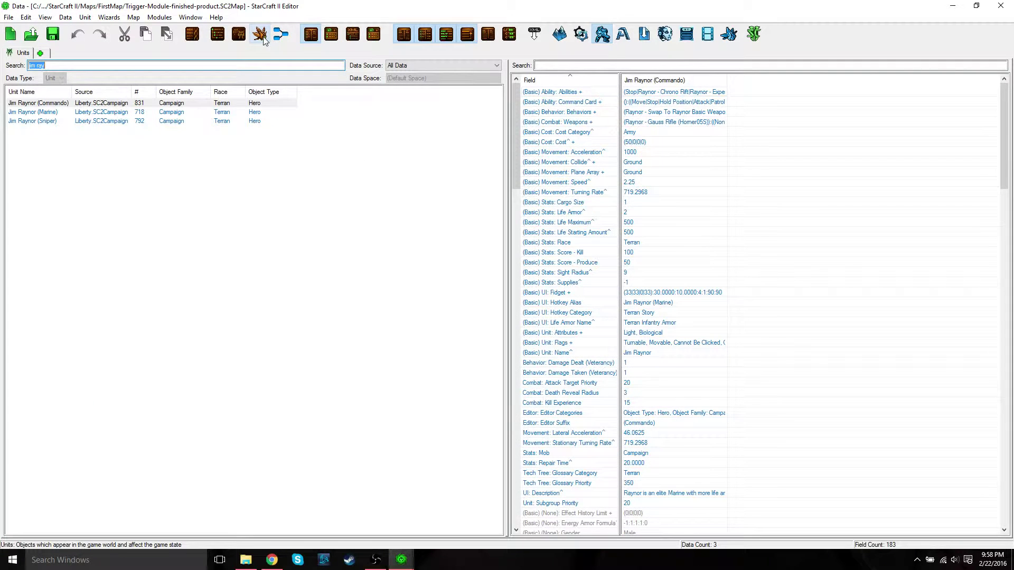
pyautogui.click(38, 103)
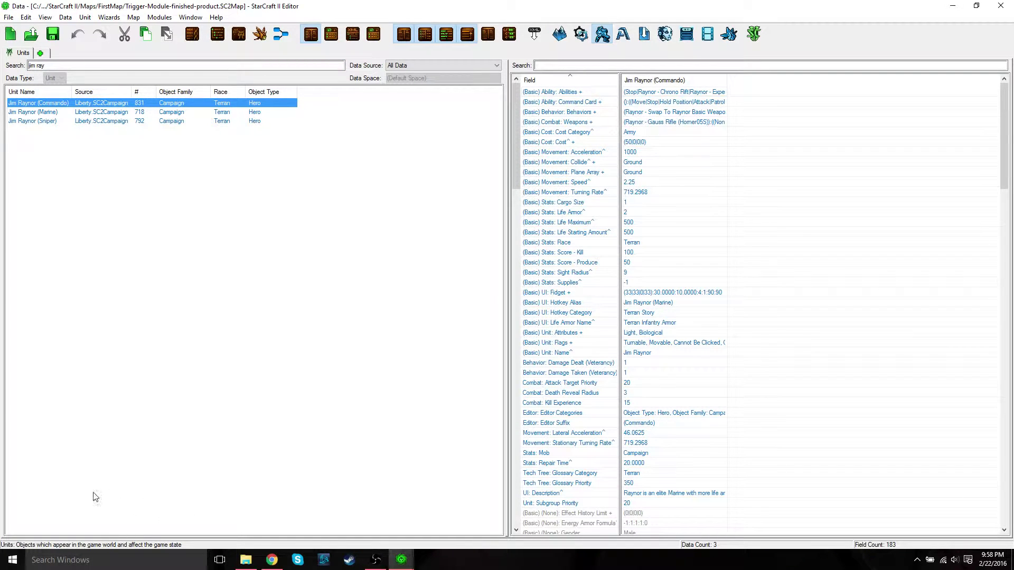
pyautogui.moveTo(636, 238)
pyautogui.click(259, 34)
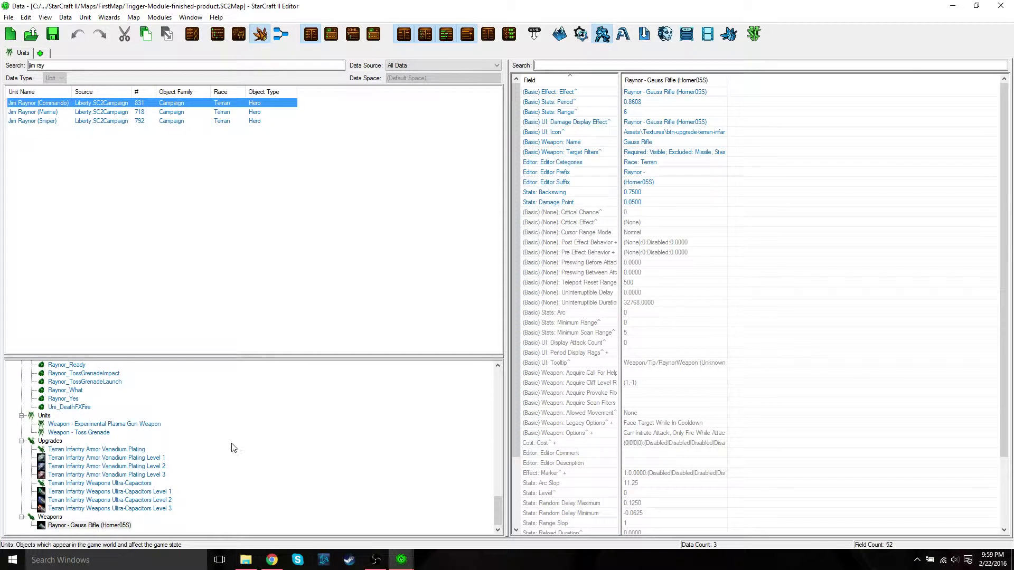
pyautogui.moveTo(496, 509)
pyautogui.mouseDown()
pyautogui.moveTo(496, 489)
pyautogui.moveTo(495, 524)
pyautogui.mouseUp()
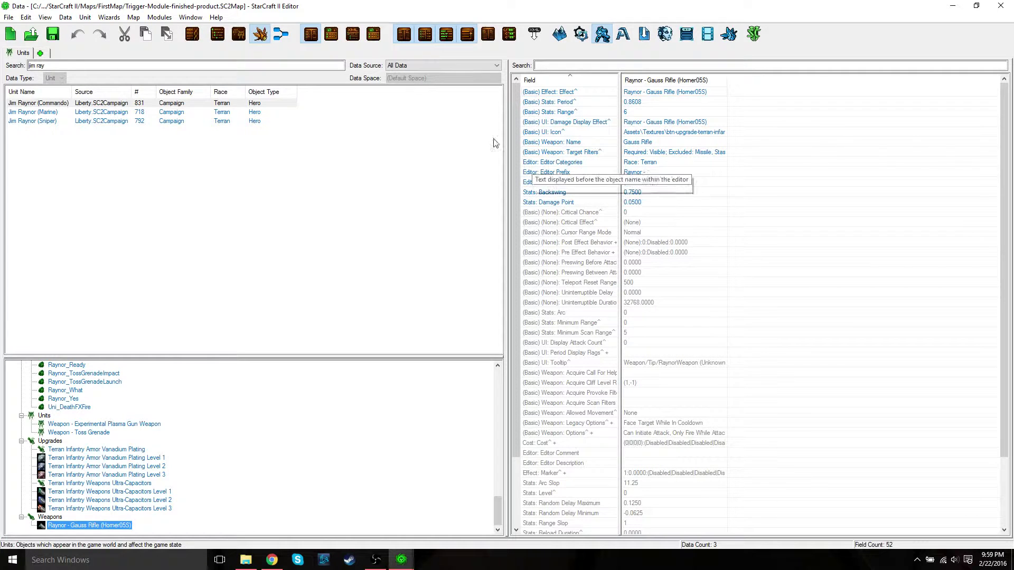
pyautogui.click(311, 38)
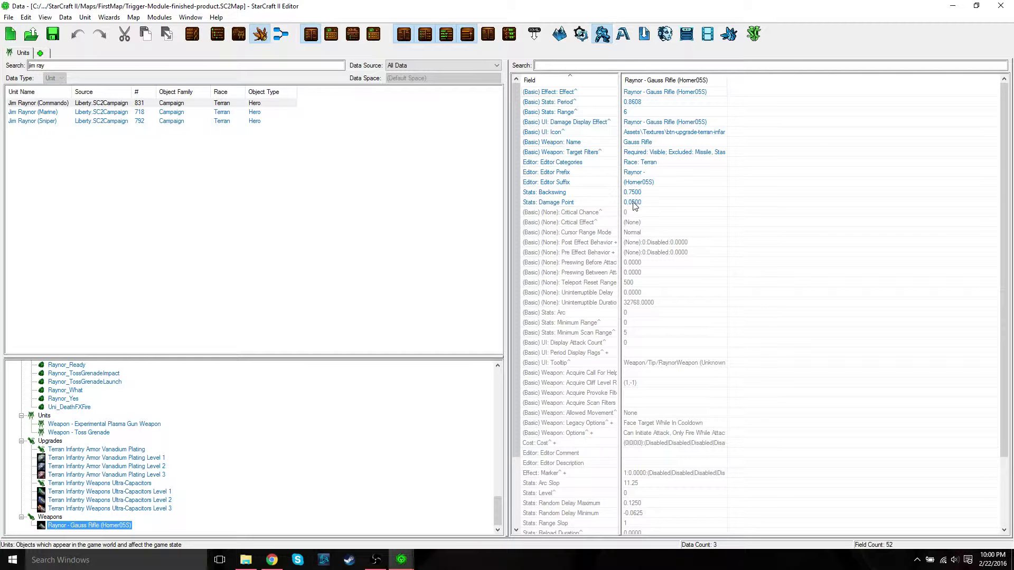
pyautogui.doubleClick(634, 203)
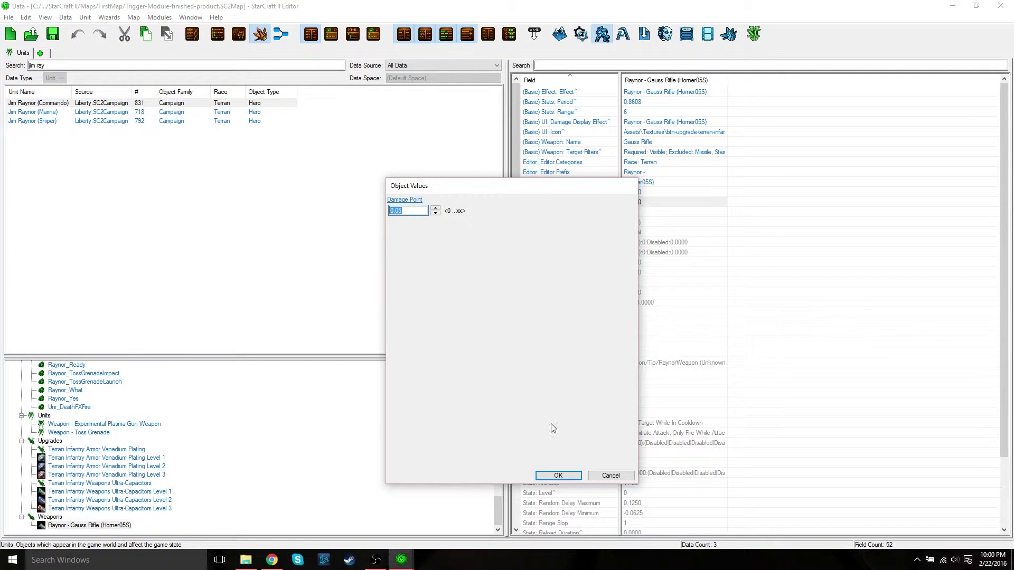
pyautogui.click(607, 475)
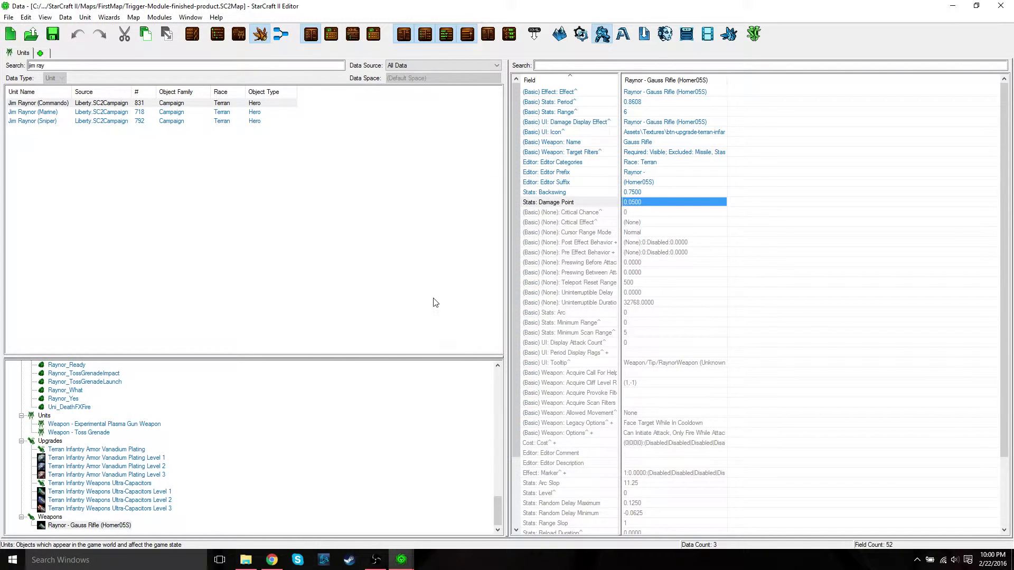
pyautogui.click(333, 36)
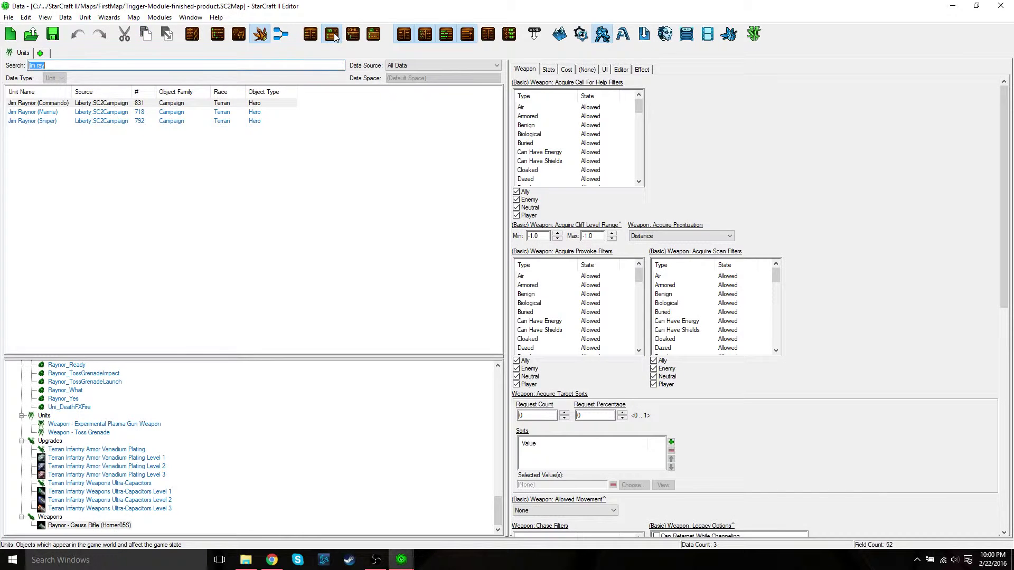
pyautogui.scroll(-1, 823, 177)
pyautogui.scroll(-10, 826, 220)
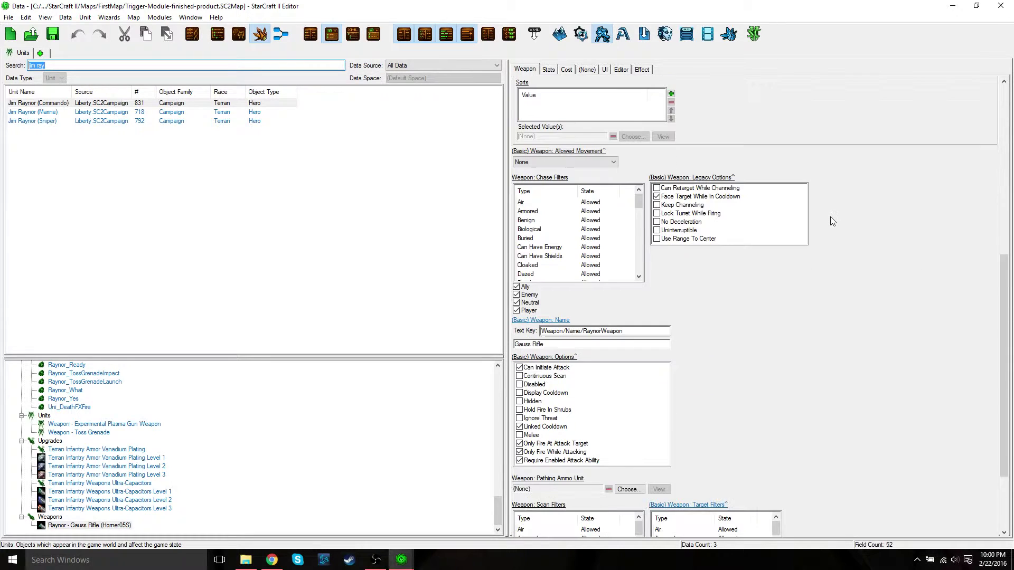
pyautogui.scroll(10, 826, 221)
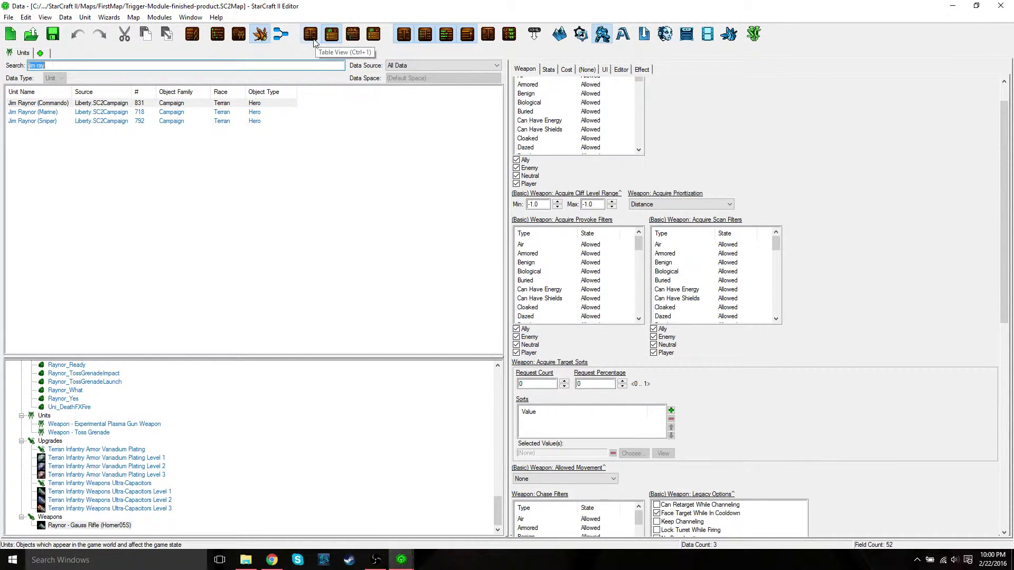
pyautogui.click(316, 40)
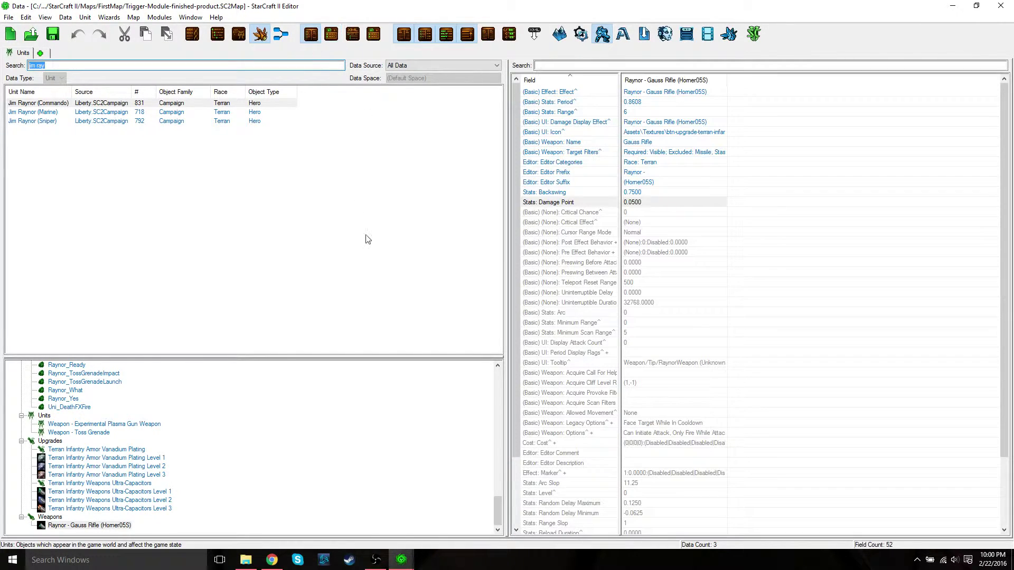
pyautogui.click(353, 34)
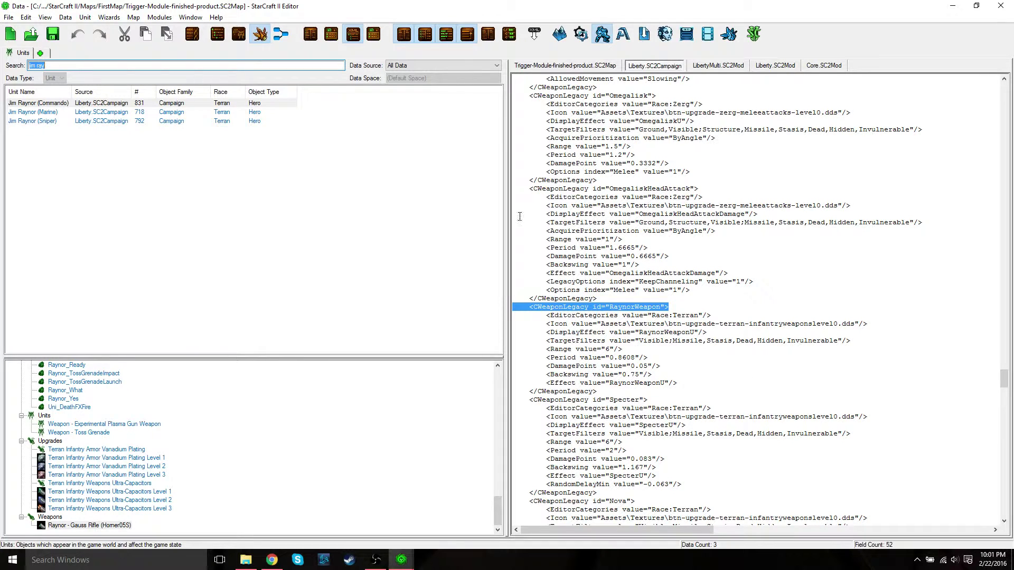
pyautogui.click(311, 36)
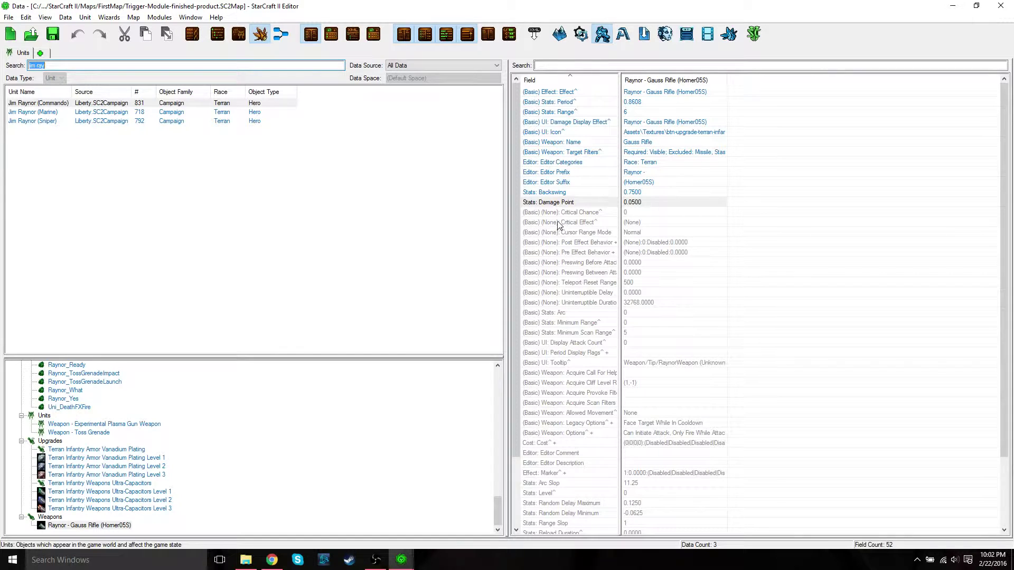
pyautogui.click(569, 253)
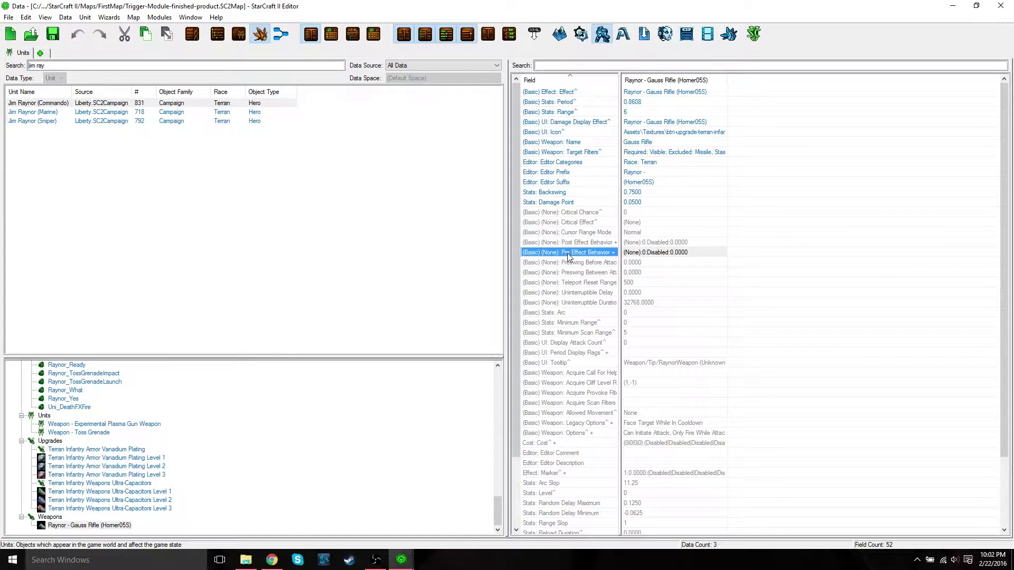
pyautogui.click(406, 38)
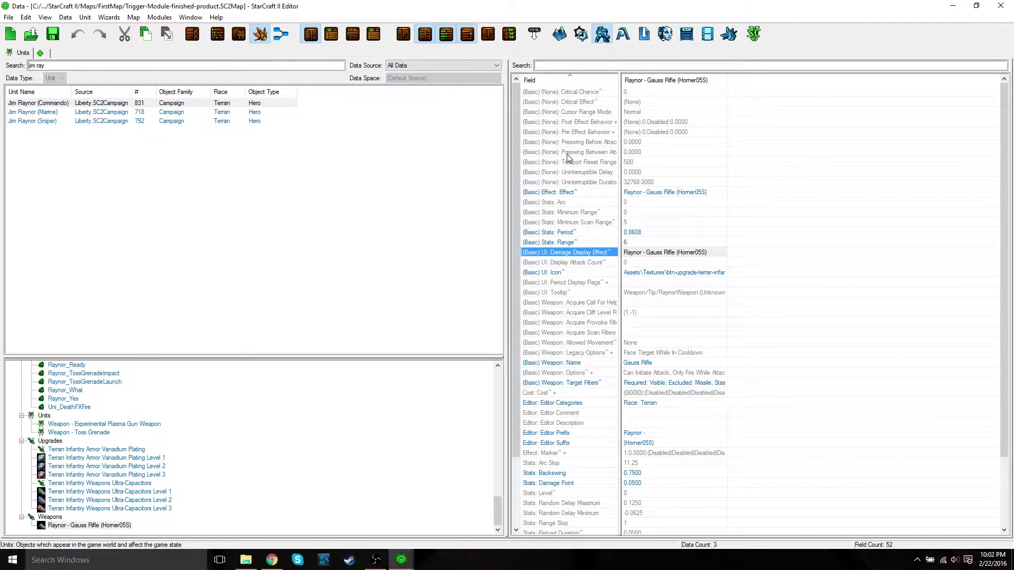
pyautogui.click(404, 35)
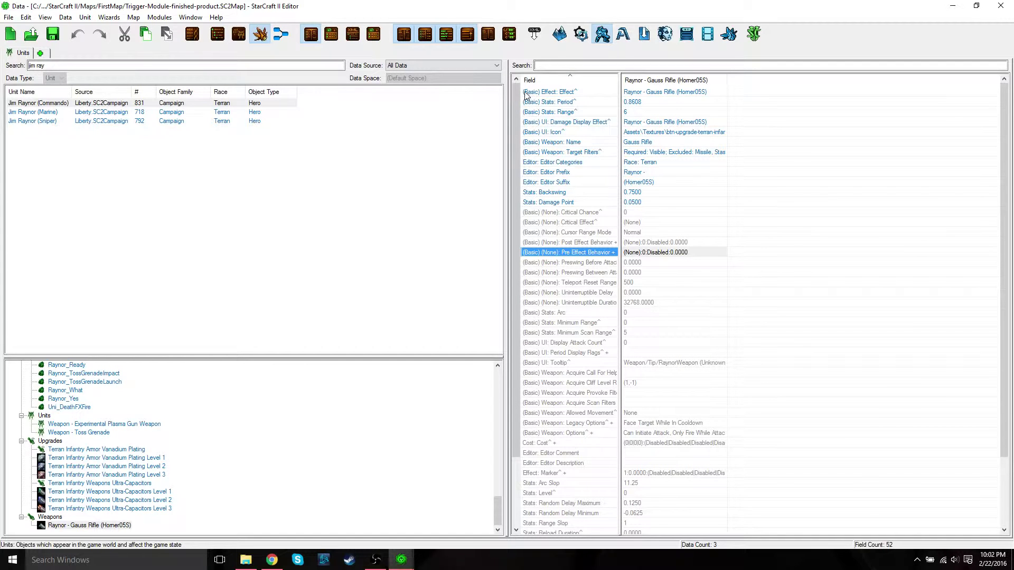
pyautogui.click(426, 36)
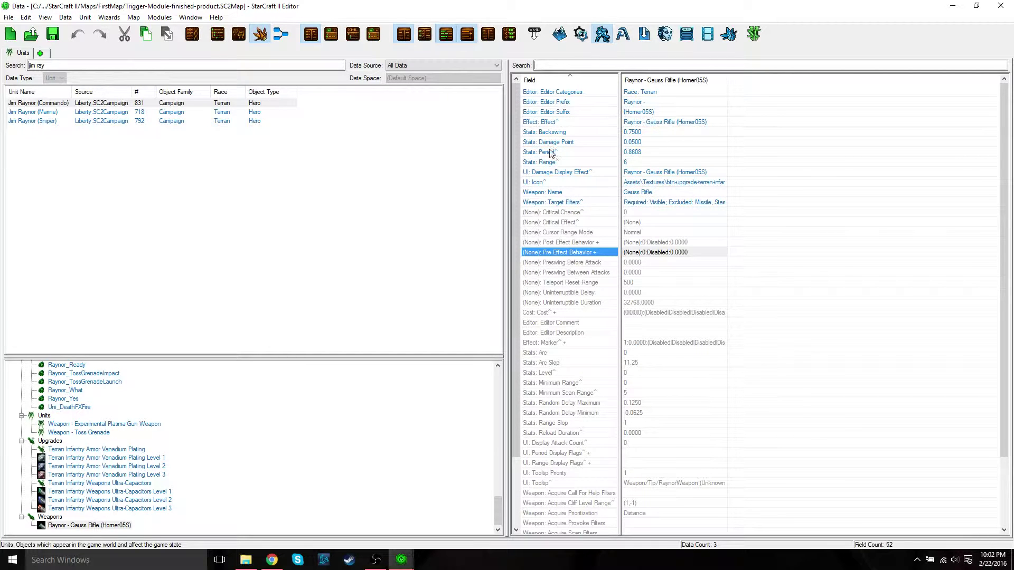
pyautogui.click(425, 34)
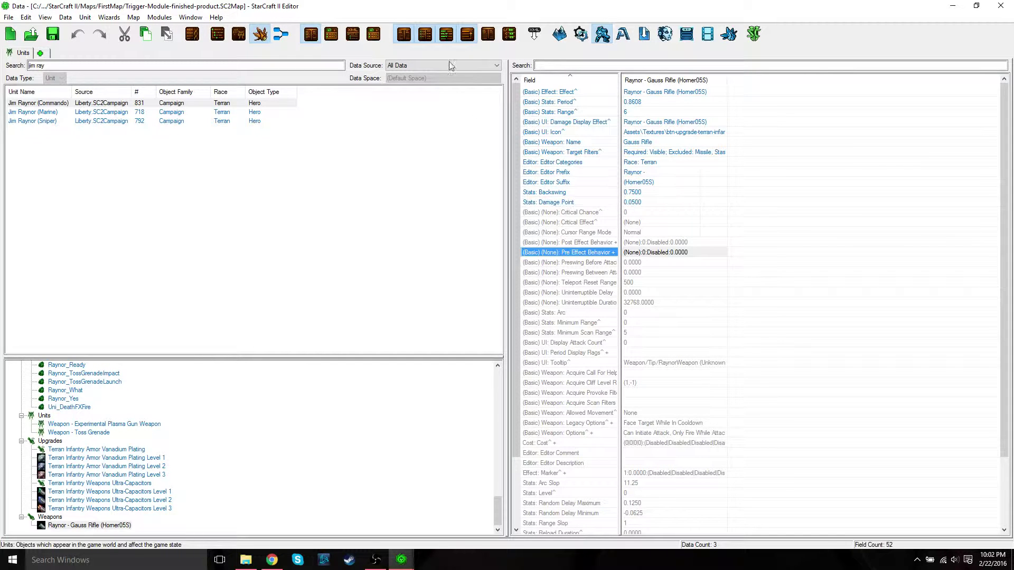
pyautogui.click(445, 39)
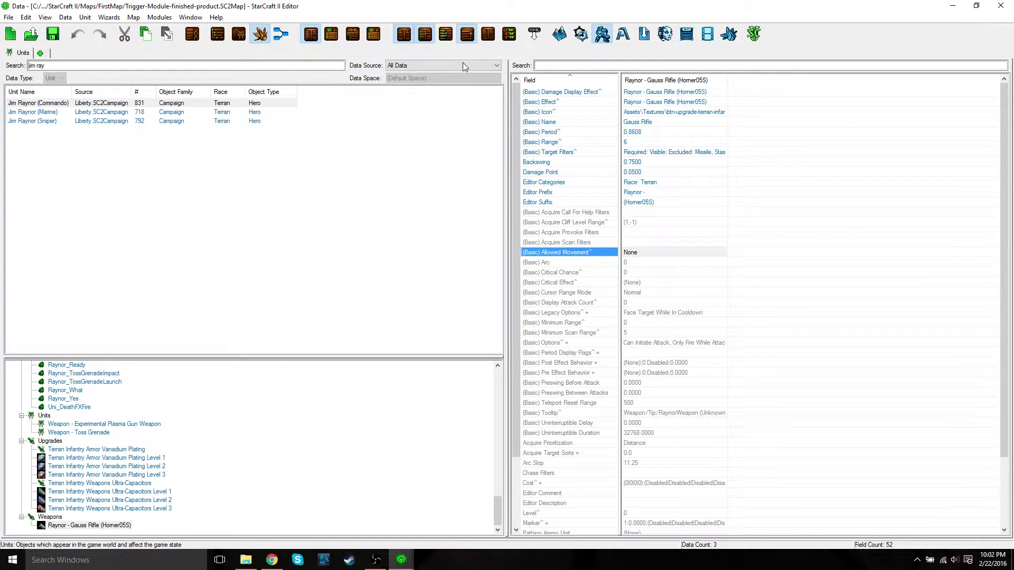
pyautogui.click(445, 35)
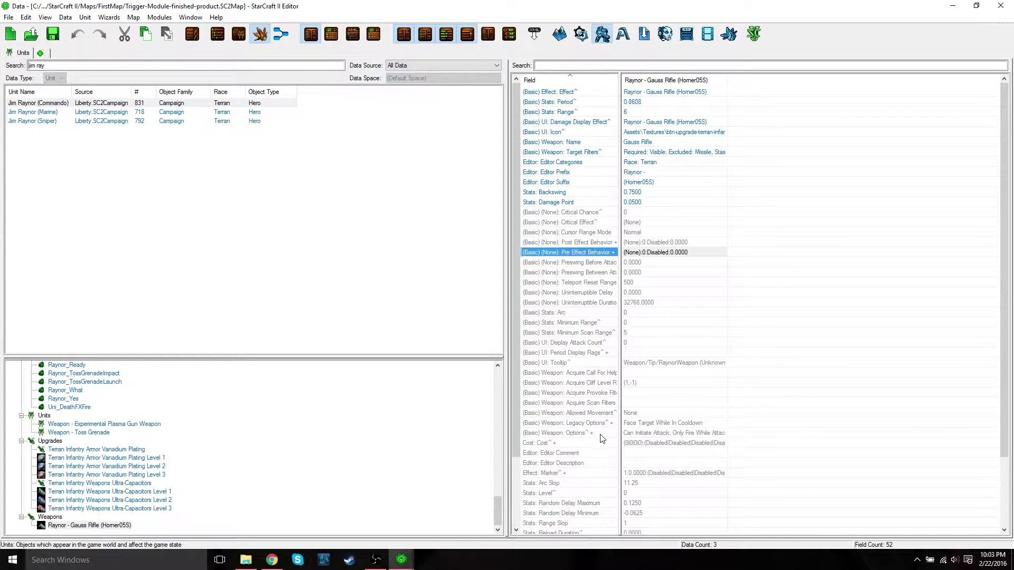
pyautogui.click(568, 434)
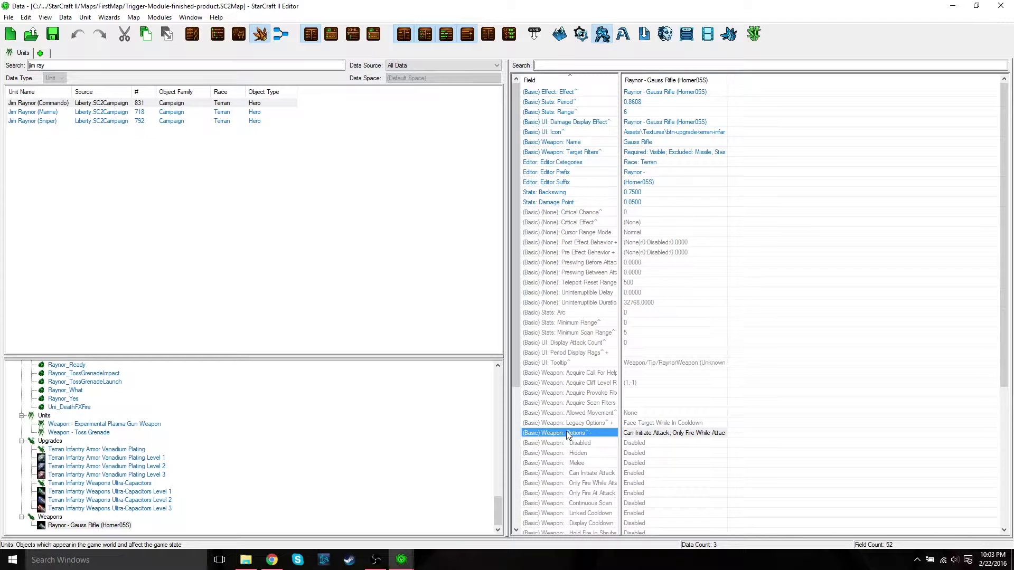
pyautogui.scroll(-2, 570, 434)
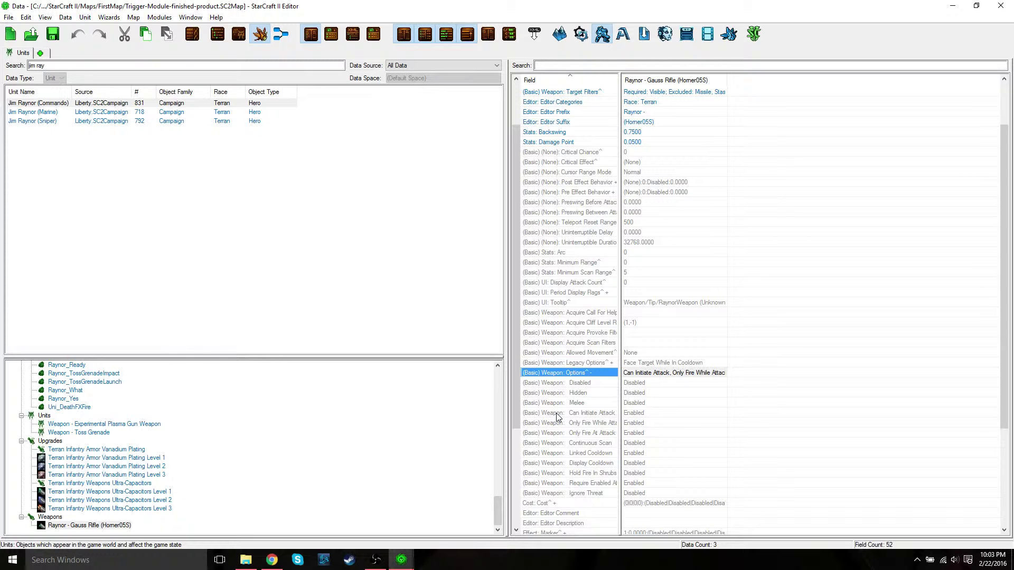
pyautogui.doubleClick(567, 373)
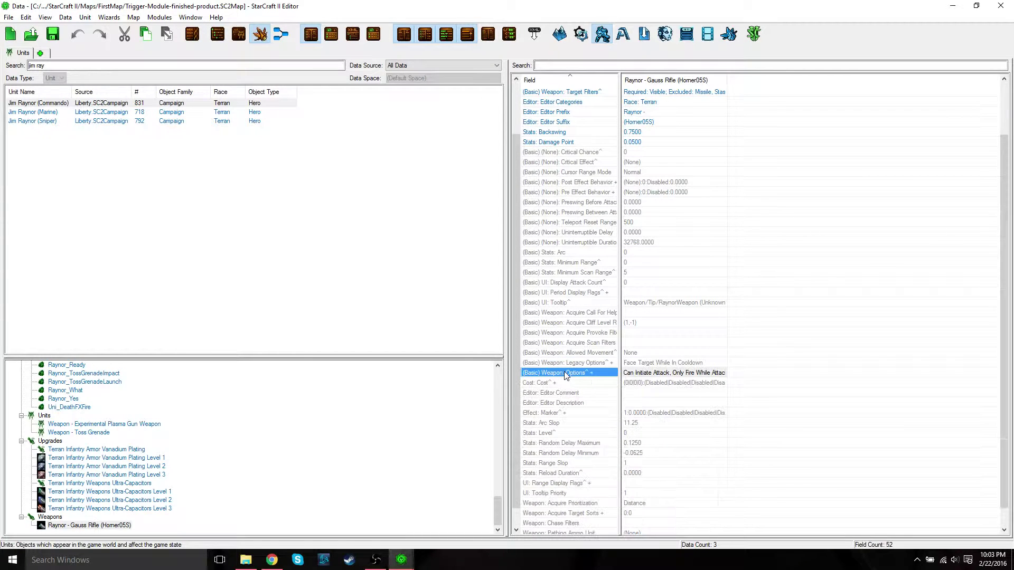
pyautogui.click(467, 35)
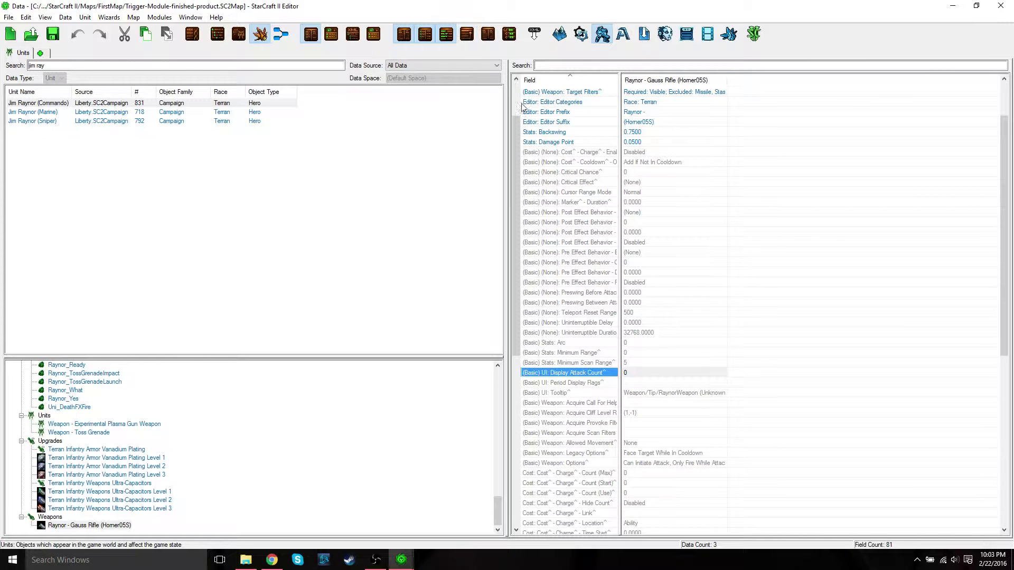
pyautogui.scroll(-1, 578, 327)
pyautogui.scroll(-1, 578, 330)
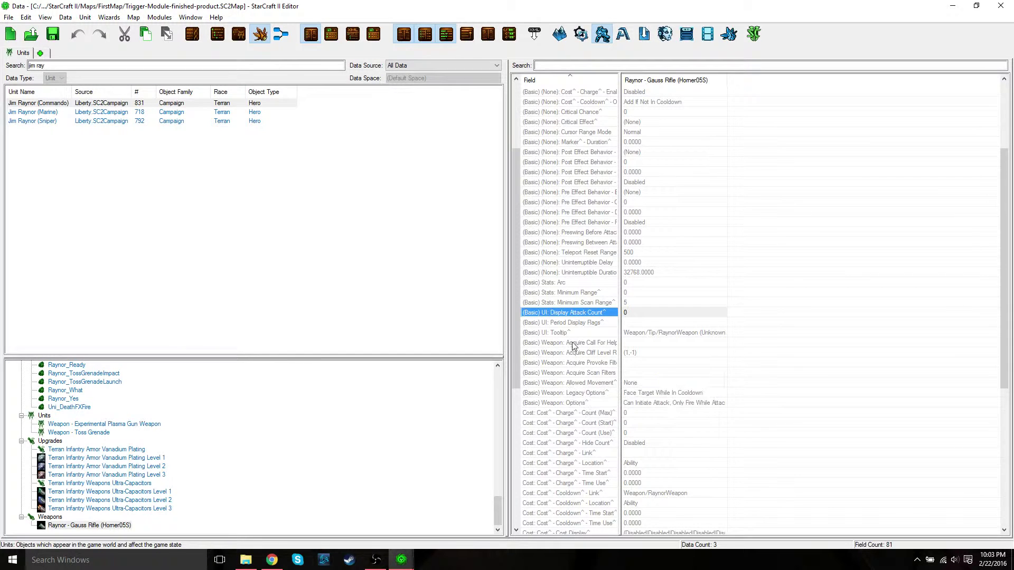
pyautogui.scroll(2, 572, 351)
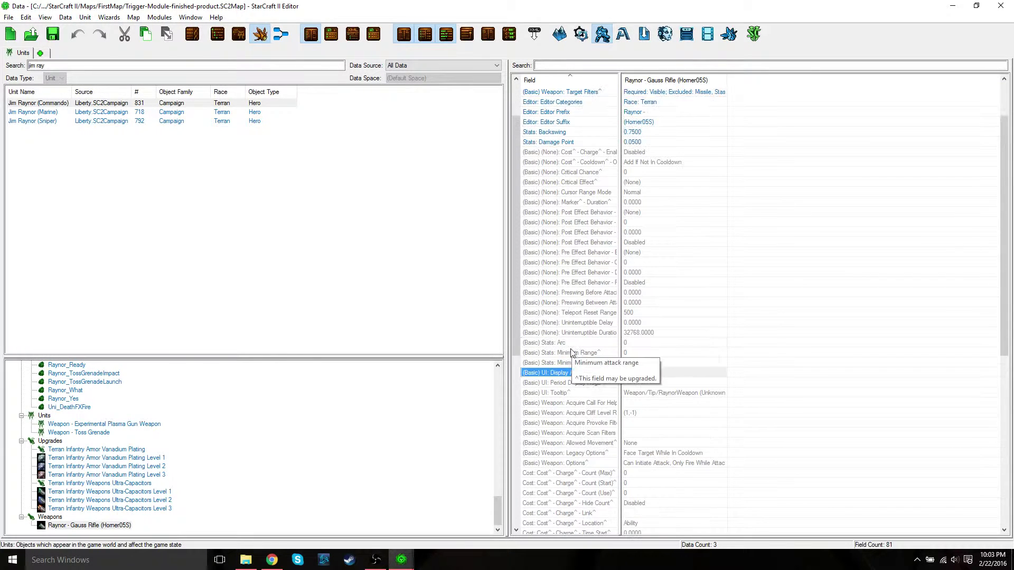
pyautogui.click(466, 40)
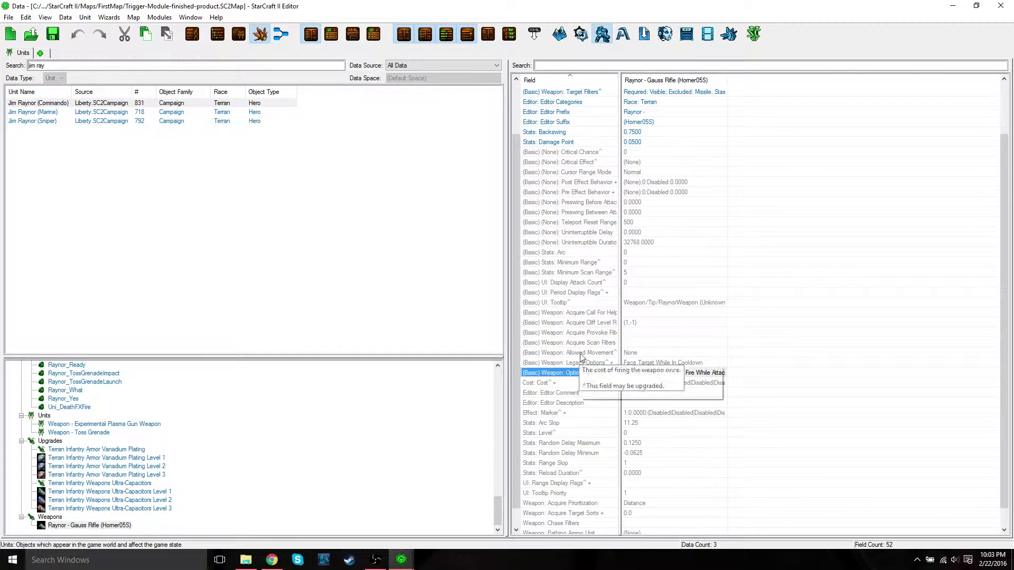
pyautogui.scroll(-1, 585, 364)
pyautogui.scroll(3, 585, 354)
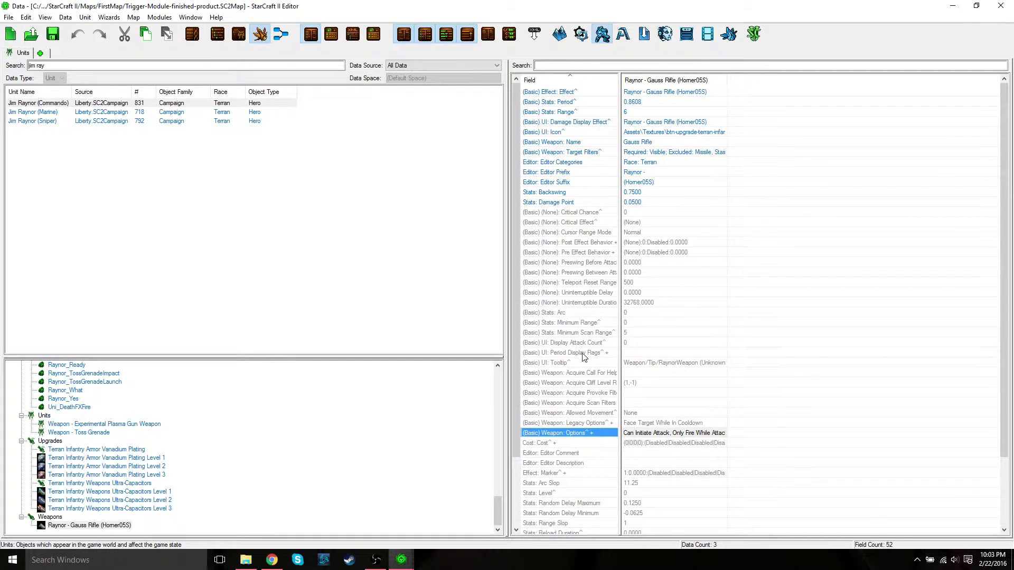
pyautogui.scroll(-3, 574, 290)
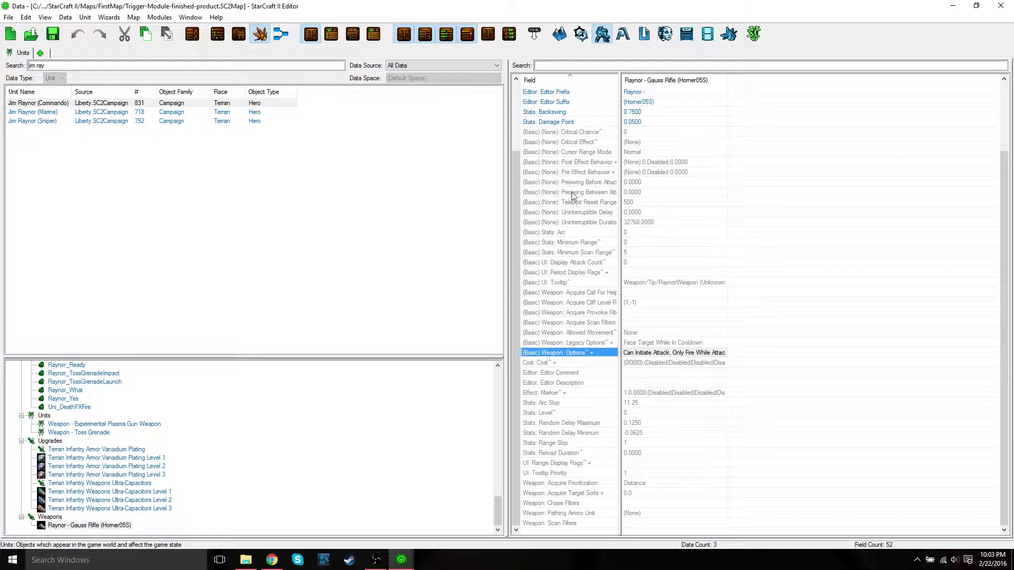
# Step: Switch to XML View and scroll through Liberty.SC2Campaign's CWeaponLegacy entries like Odin and HunterKiller
pyautogui.click(537, 64)
pyautogui.click(349, 35)
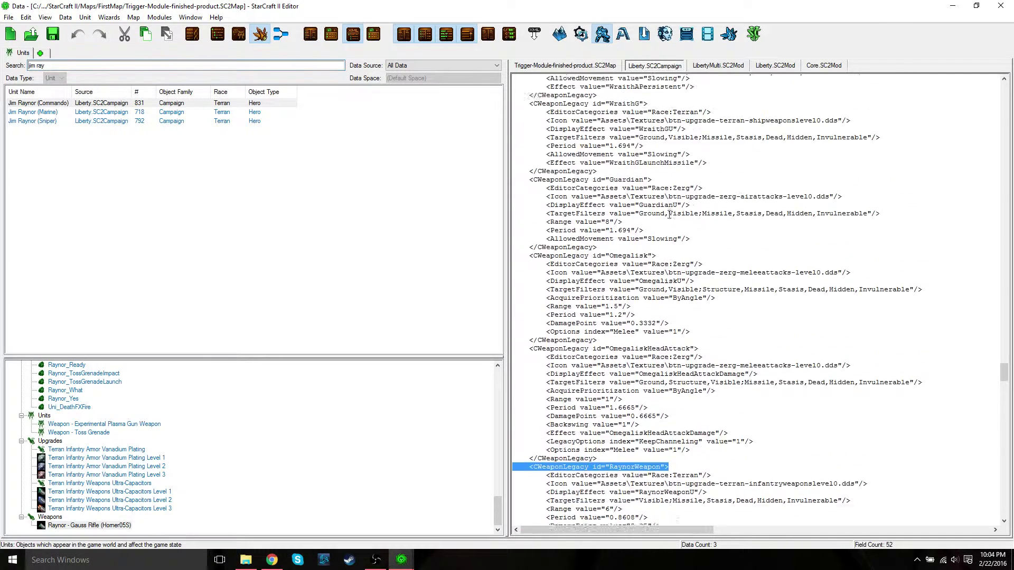
pyautogui.scroll(10, 669, 214)
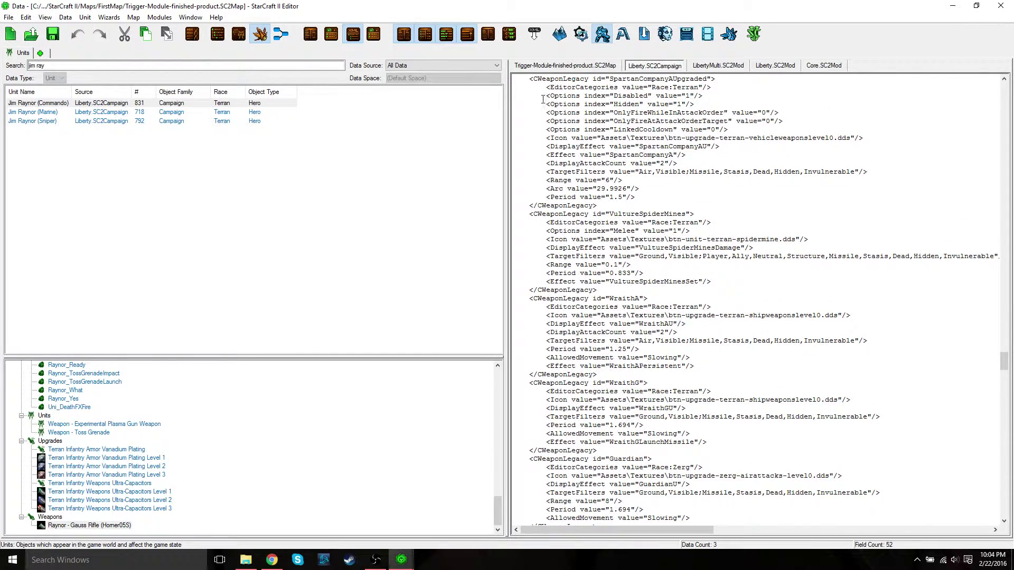
pyautogui.scroll(4, 573, 206)
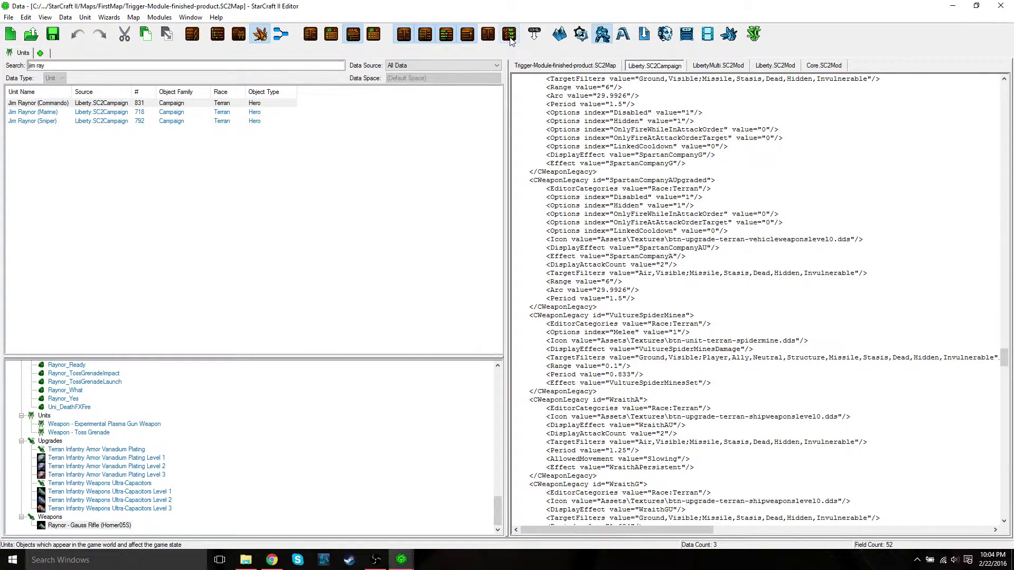
pyautogui.scroll(10, 594, 207)
pyautogui.scroll(12, 593, 207)
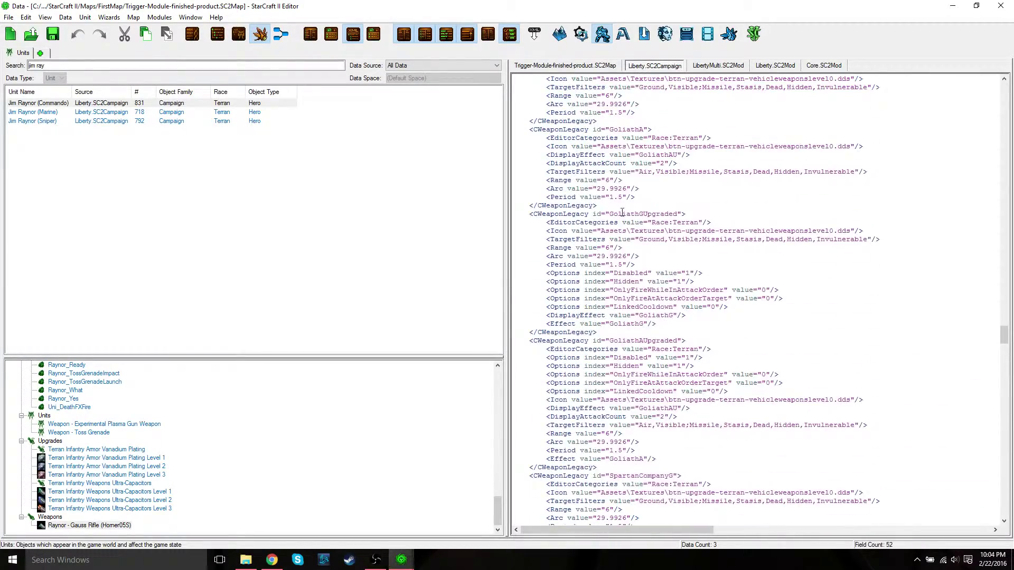
pyautogui.moveTo(1003, 335); pyautogui.dragTo(959, 420)
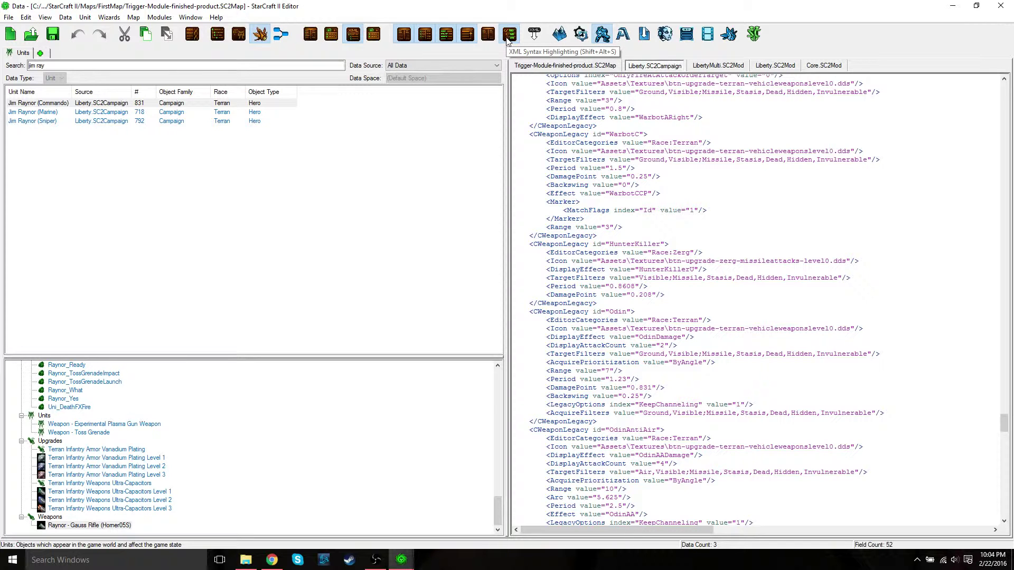
pyautogui.scroll(-3, 667, 272)
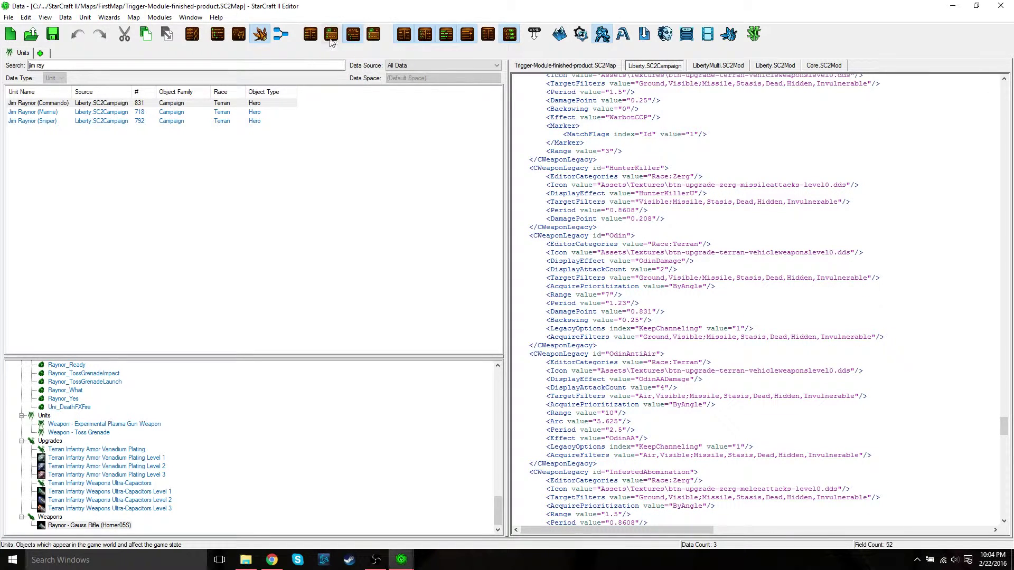
# Step: In Table View, browse the Jim Raynor units, ending on Jim Raynor (Marine) with 200 maximum life
pyautogui.click(311, 36)
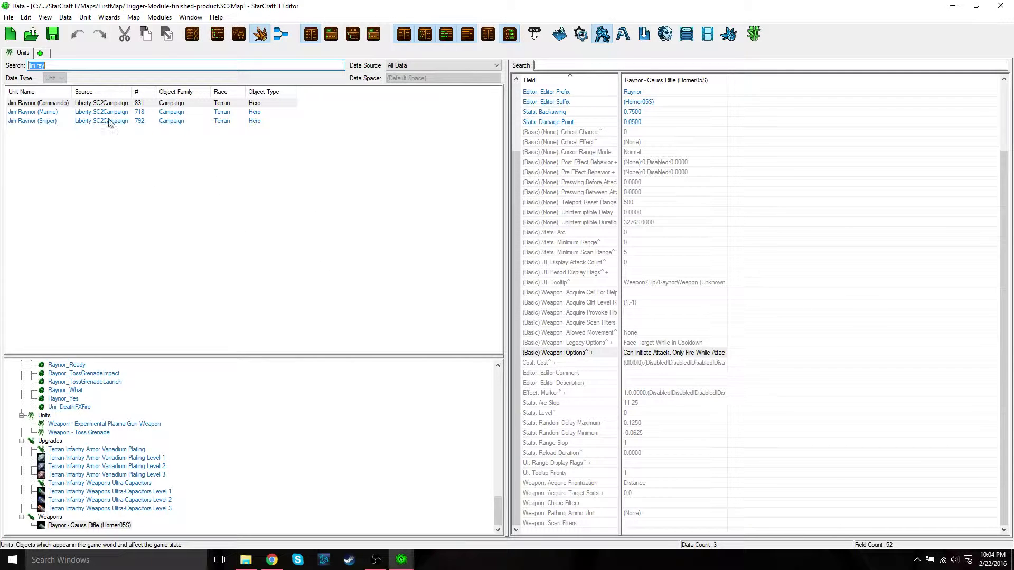
pyautogui.click(46, 121)
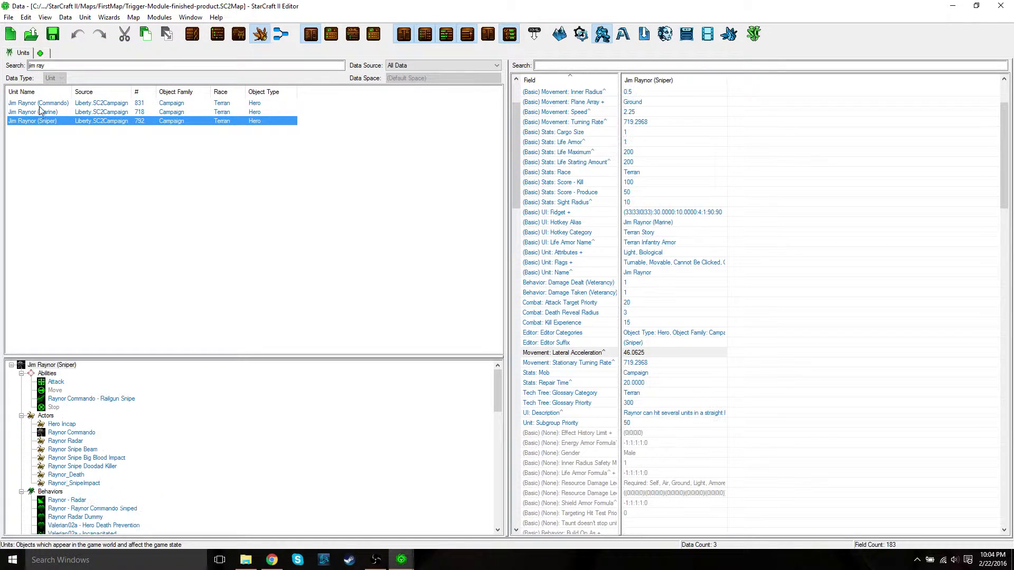
pyautogui.press('Up')
pyautogui.press('Up')
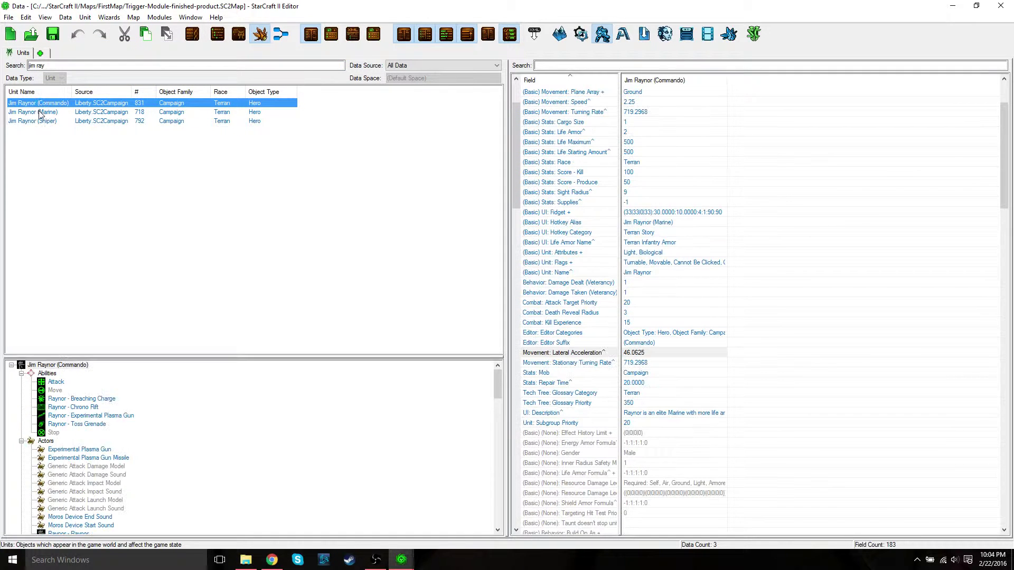
pyautogui.click(38, 113)
pyautogui.click(41, 121)
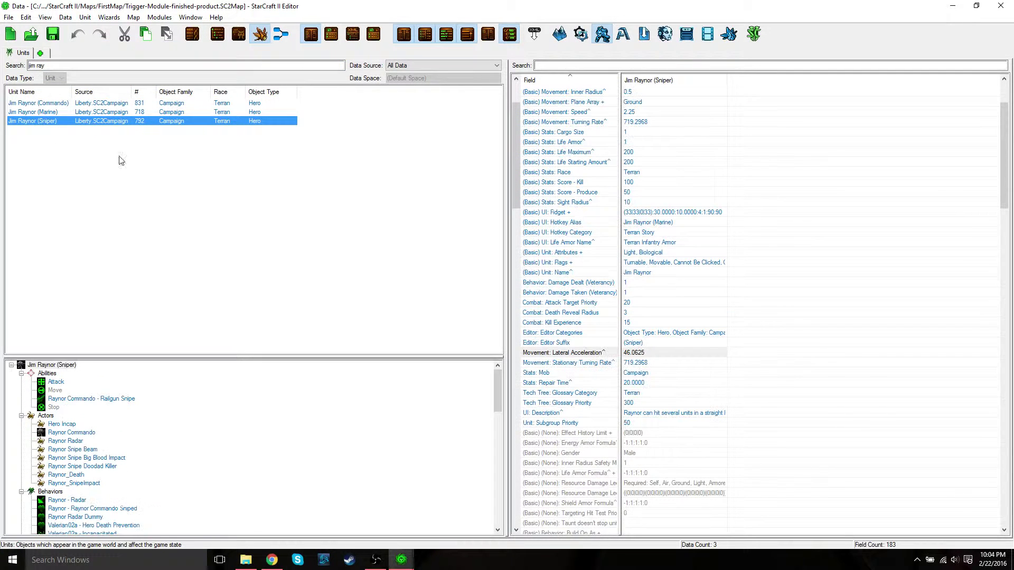
pyautogui.click(218, 203)
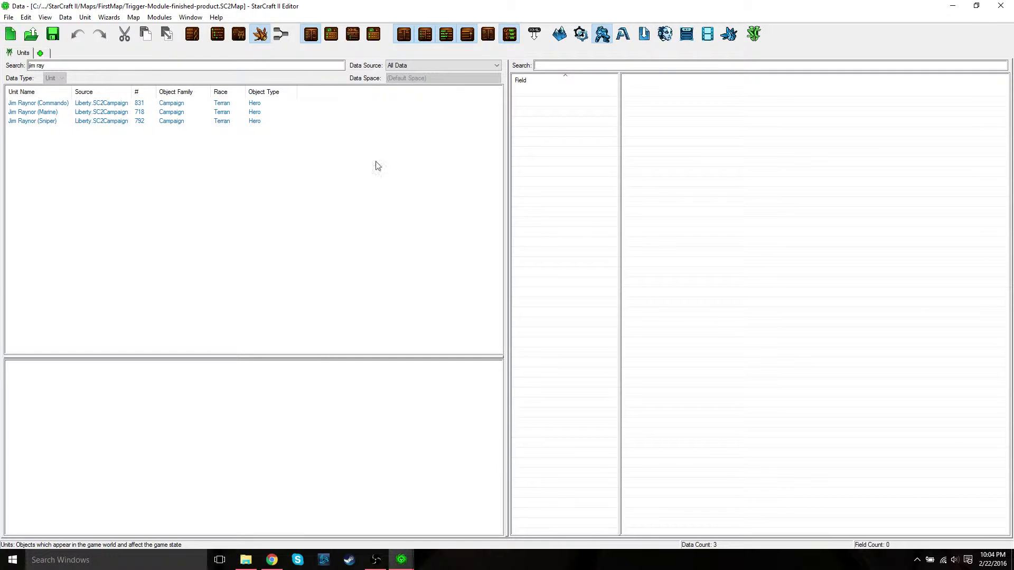
pyautogui.click(21, 112)
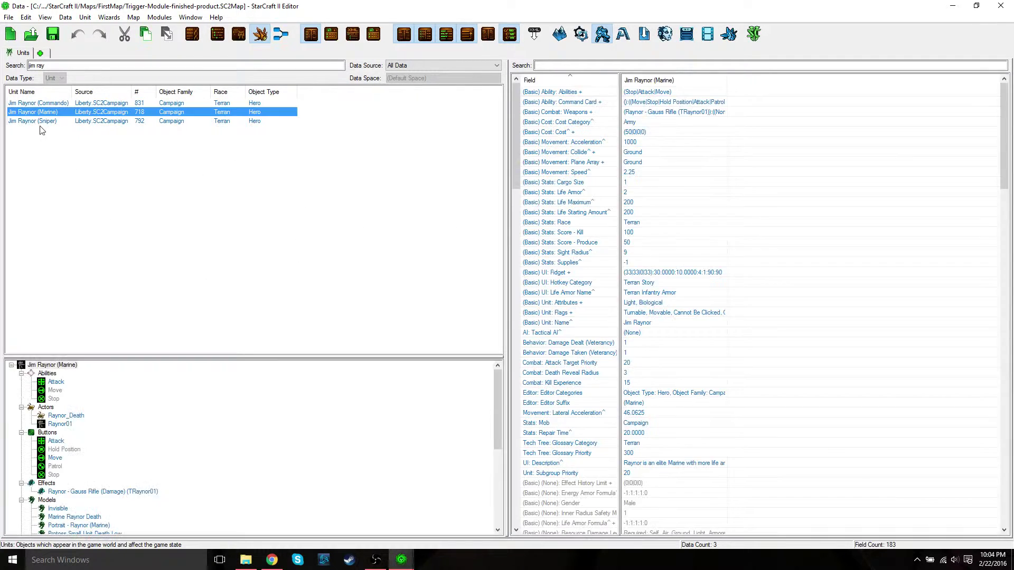